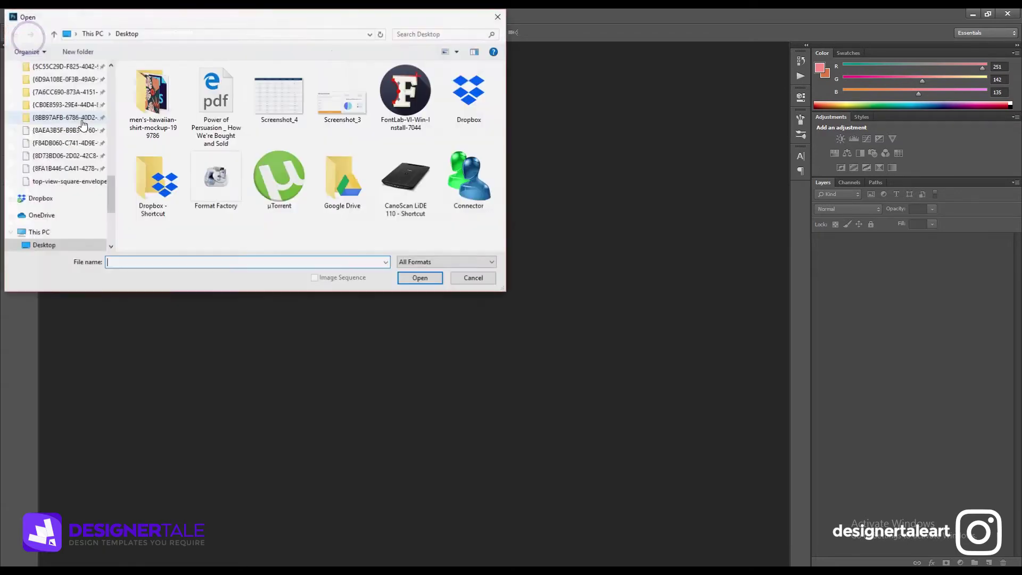
# Open the men's-hawaiian-shirt-mockup PSD and open the contents of its top-level "change design here" smart object
pyautogui.doubleClick(151, 101)
pyautogui.click(203, 95)
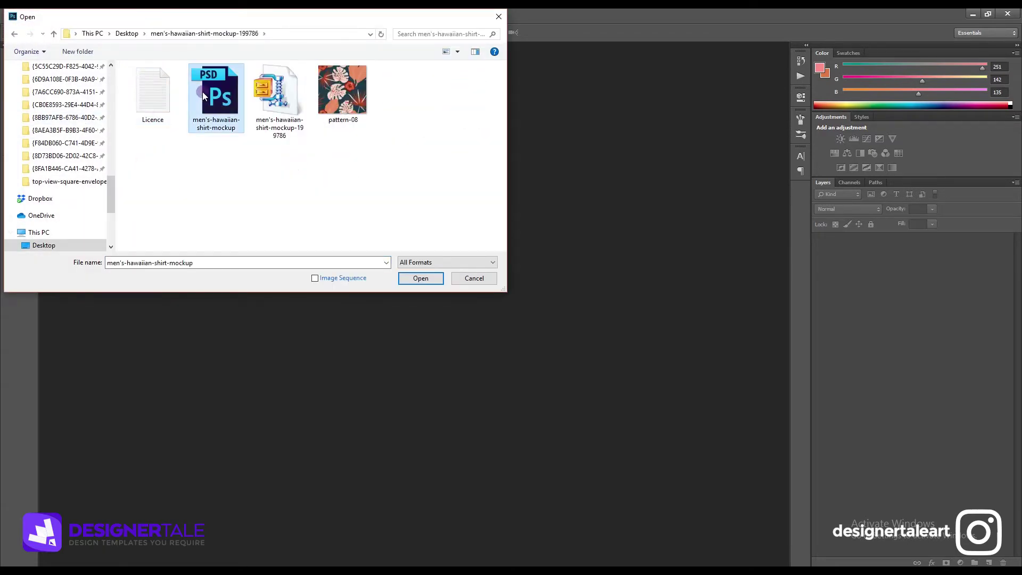
pyautogui.click(421, 278)
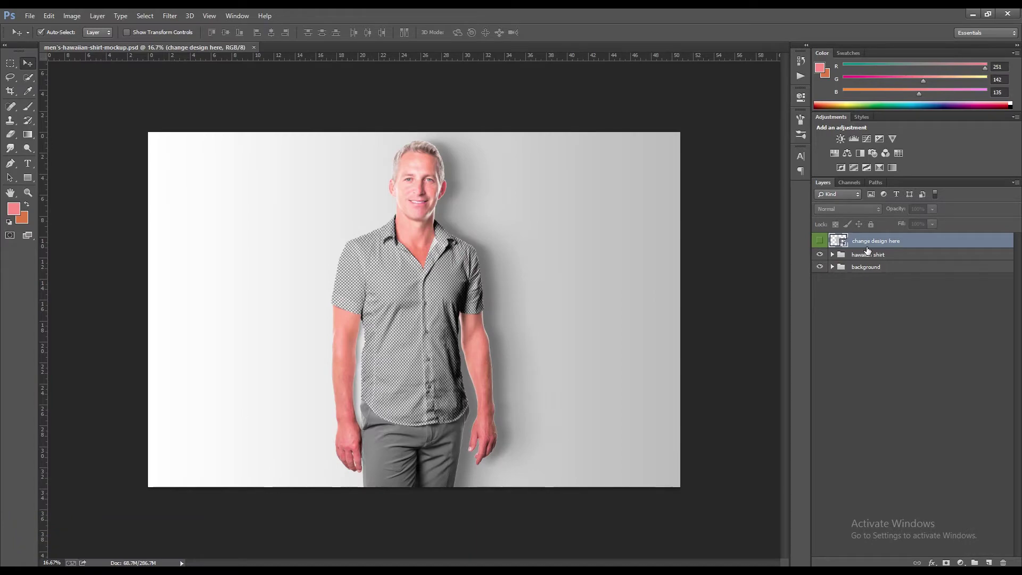
pyautogui.doubleClick(841, 241)
pyautogui.click(514, 233)
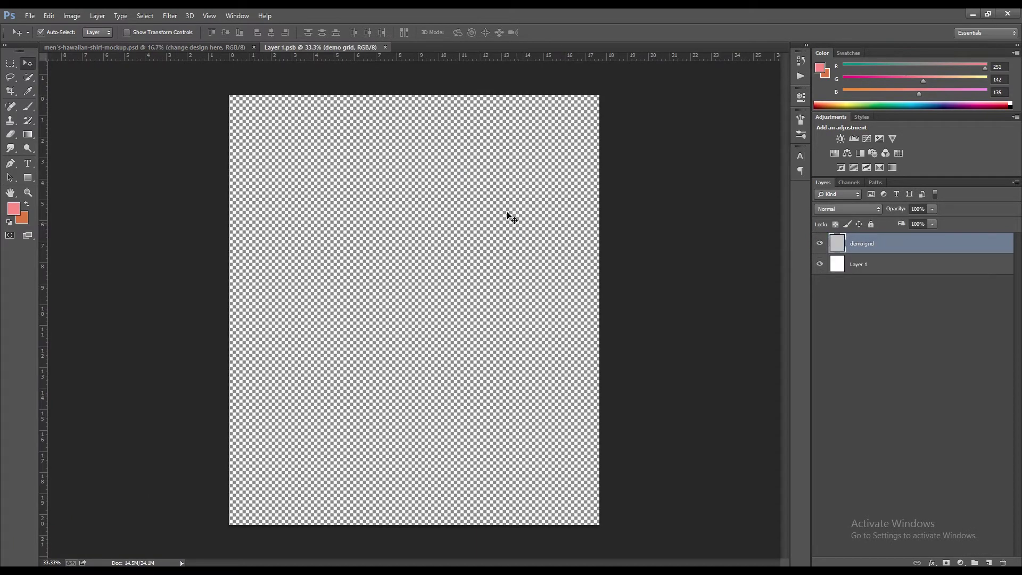
# Return to the mockup document and expand the hawaiian shirt group with its shirt, collar, outside, inside and pants subgroups
pyautogui.click(218, 47)
pyautogui.click(833, 255)
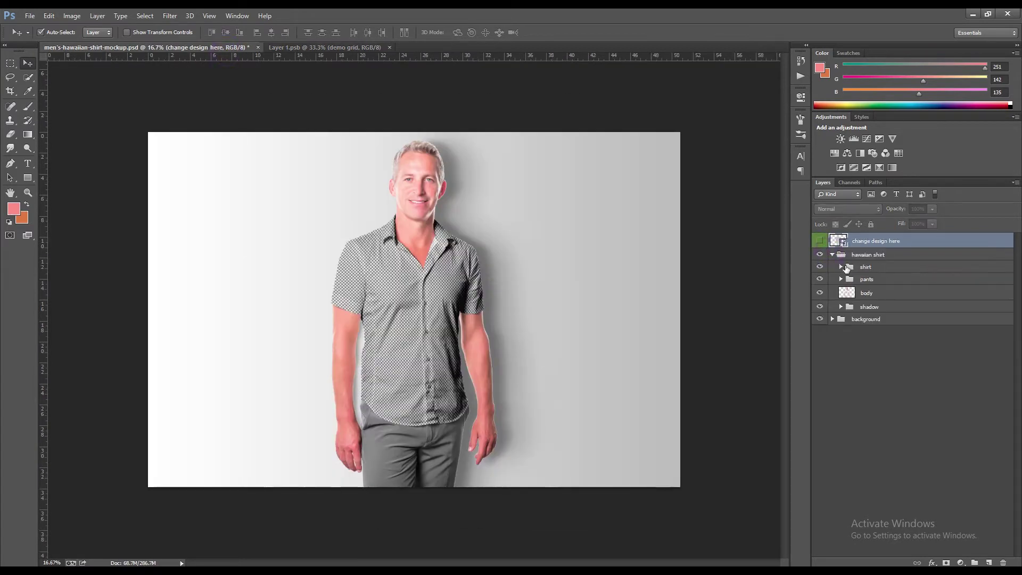
pyautogui.click(841, 267)
pyautogui.click(850, 279)
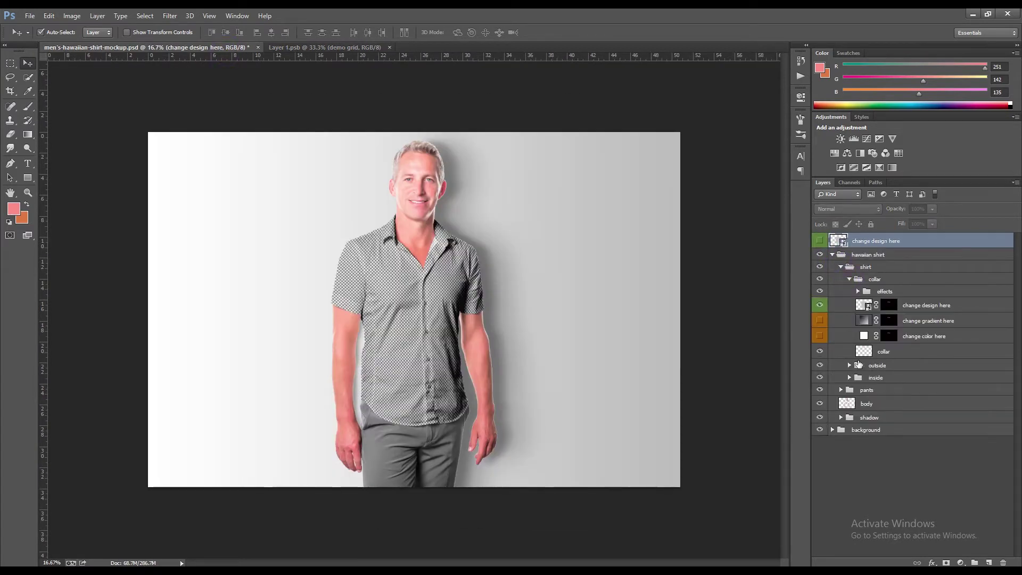
pyautogui.click(850, 365)
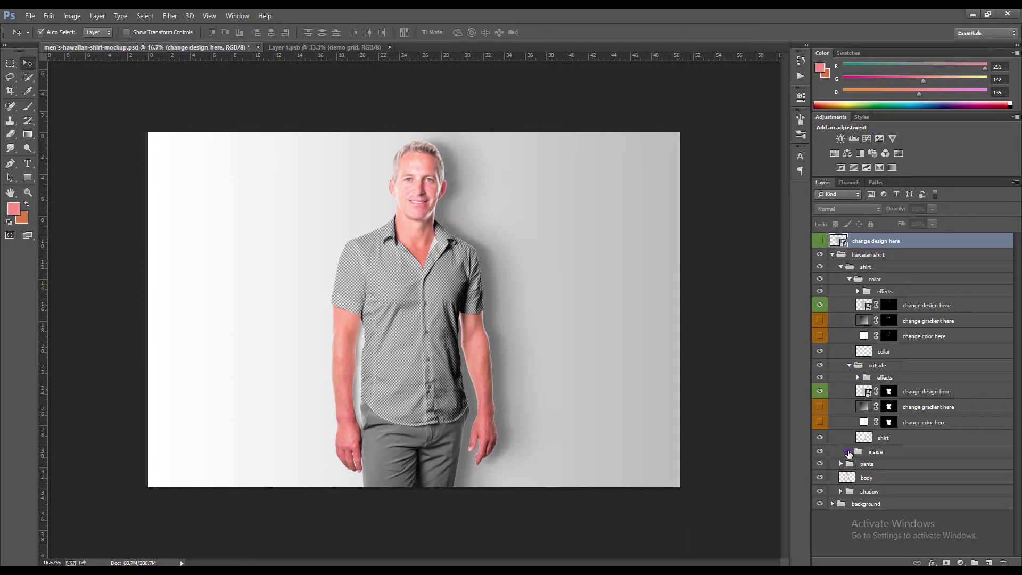
pyautogui.click(849, 452)
pyautogui.scroll(-1, 846, 479)
pyautogui.click(842, 511)
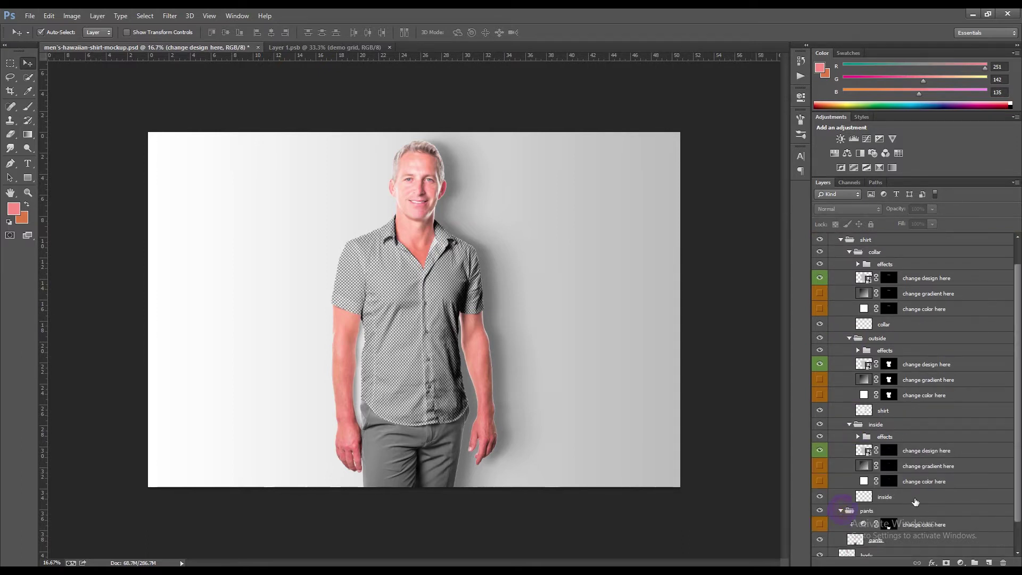
pyautogui.scroll(-1, 849, 505)
pyautogui.scroll(2, 879, 480)
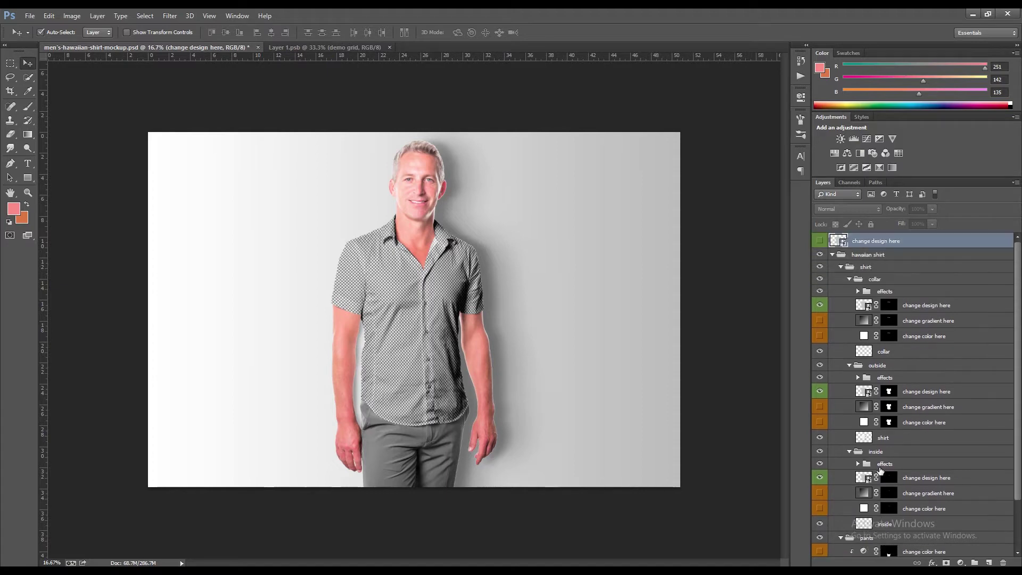
# Embed the pattern-08 image in Layer 1.psb, scaled to 42.18% and aligned with the canvas's upper-left corner
pyautogui.click(324, 48)
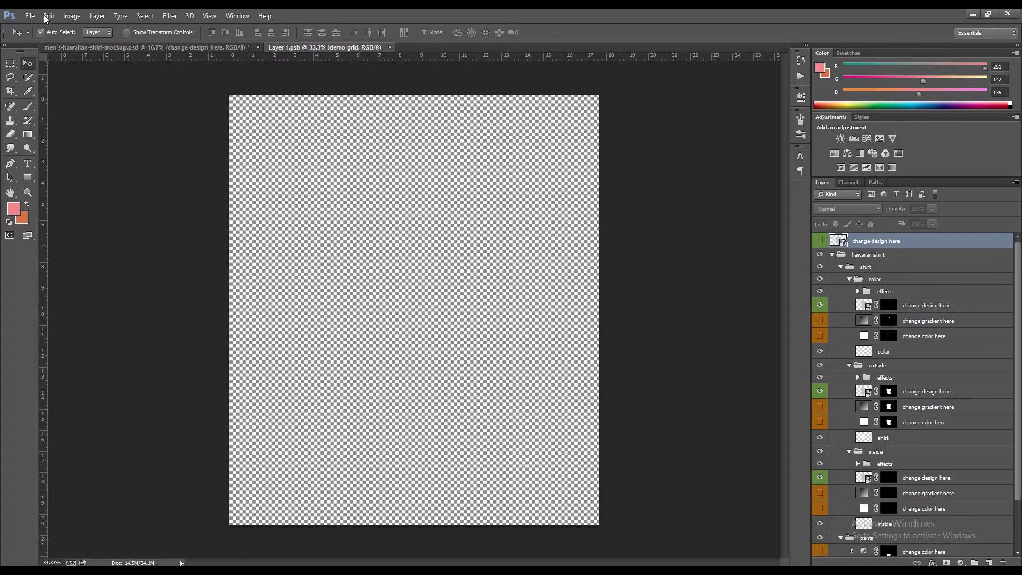
pyautogui.click(31, 16)
pyautogui.click(57, 199)
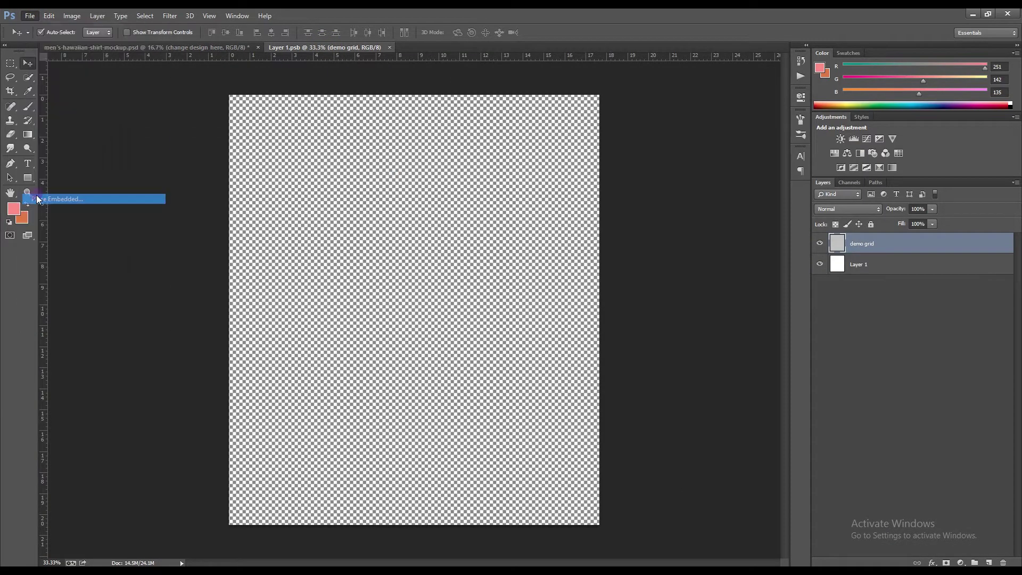
pyautogui.doubleClick(329, 90)
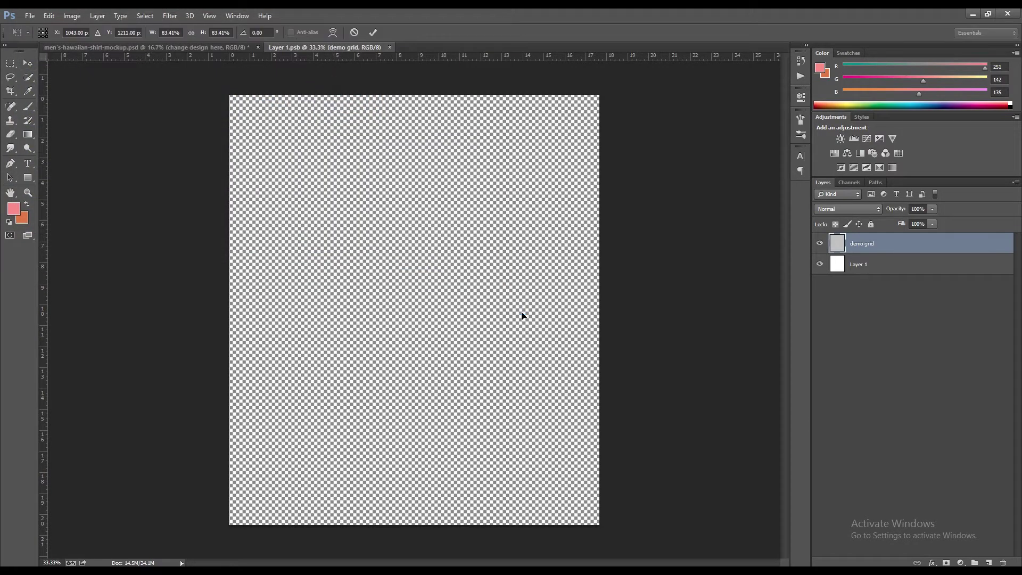
pyautogui.moveTo(602, 125); pyautogui.dragTo(507, 217)
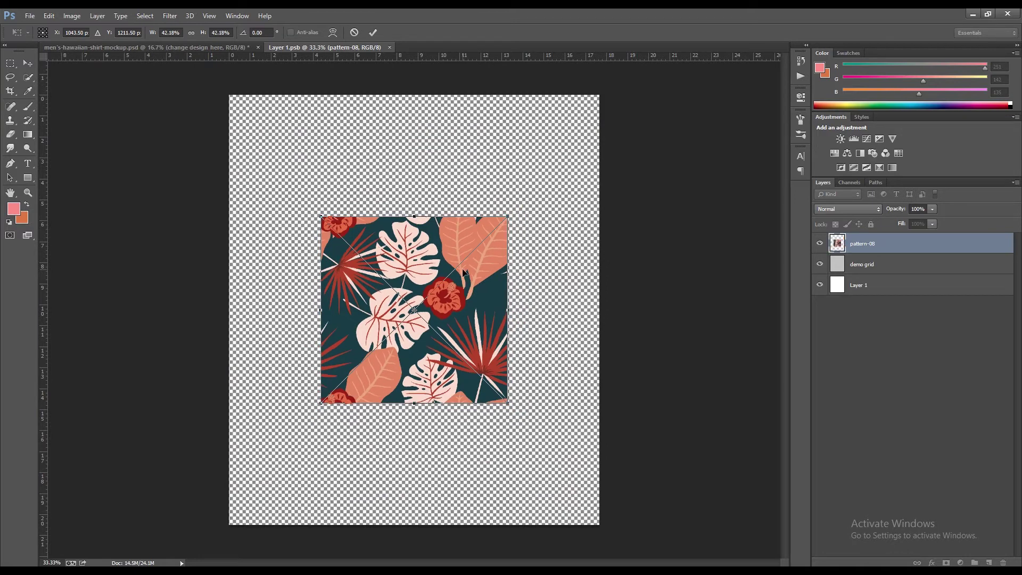
pyautogui.moveTo(463, 272); pyautogui.dragTo(374, 147)
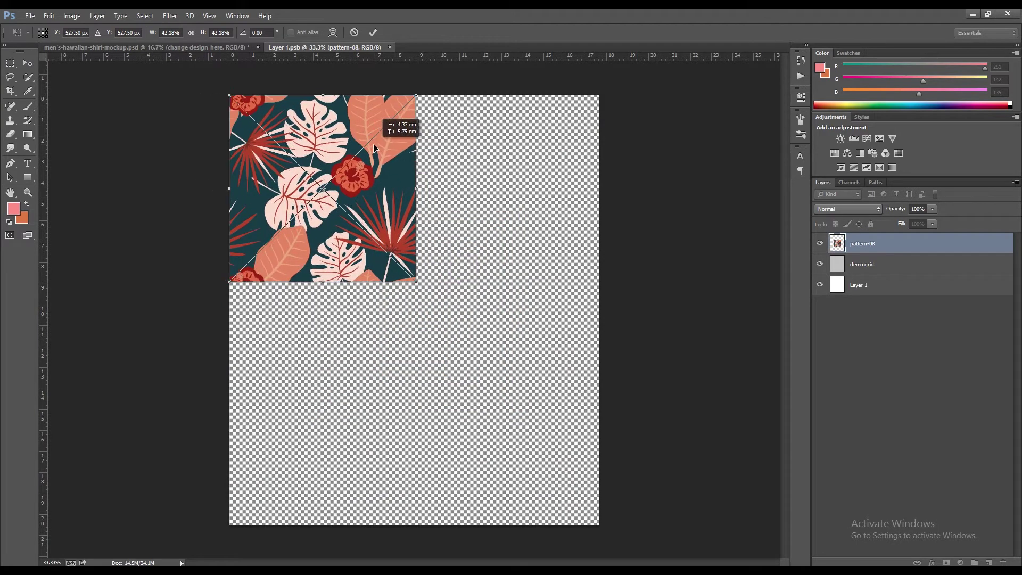
pyautogui.press('Return')
# Duplicate the pattern tile beside the original to fill the canvas width, and merge the two pattern layers
pyautogui.moveTo(323, 199); pyautogui.dragTo(506, 190)
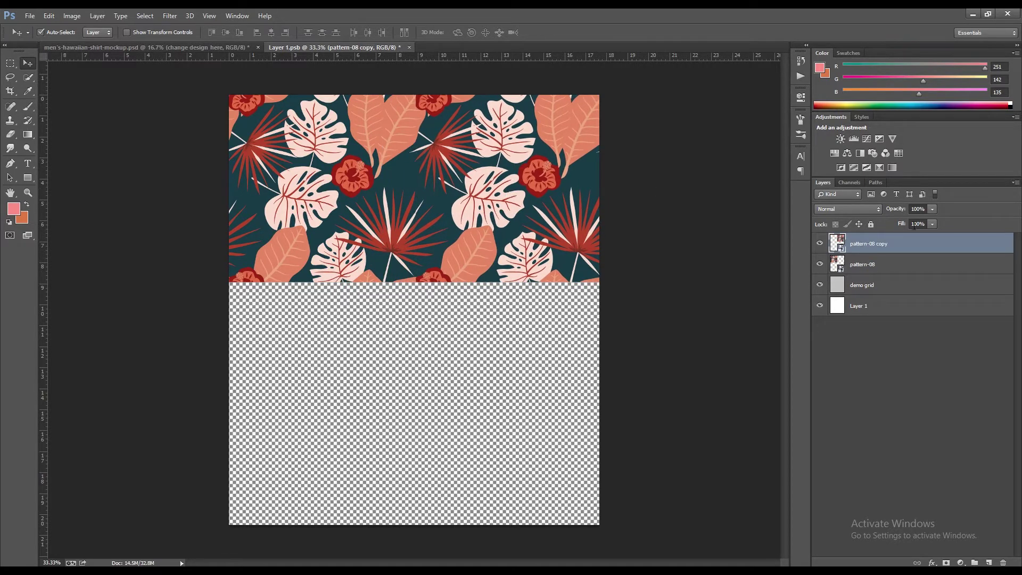
pyautogui.keyDown('shift'); pyautogui.click(890, 265); pyautogui.keyUp('shift')
pyautogui.rightClick(890, 265)
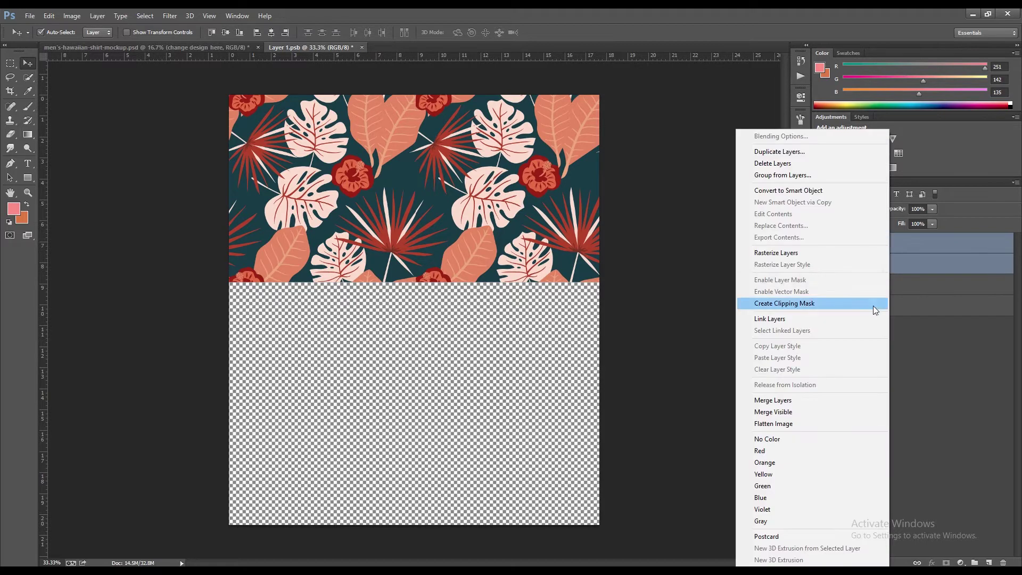
pyautogui.click(770, 404)
# Duplicate the merged pattern row twice downwards to cover the whole canvas, and merge the three pattern layers
pyautogui.moveTo(468, 169); pyautogui.dragTo(435, 495)
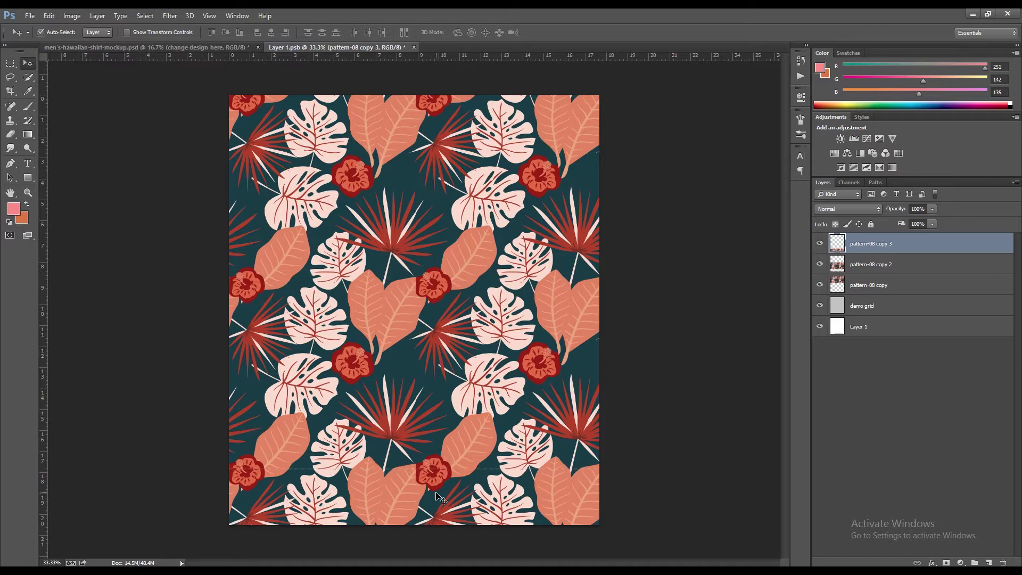
pyautogui.keyDown('shift'); pyautogui.click(904, 295); pyautogui.keyUp('shift')
pyautogui.rightClick(902, 289)
pyautogui.click(809, 415)
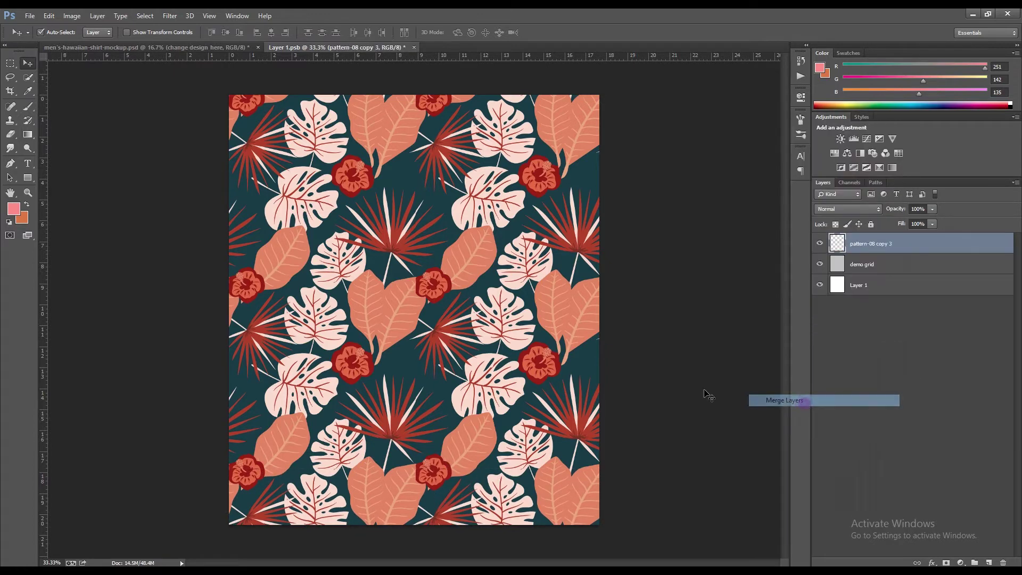
# Sample the pattern's red #b24327 as the foreground color and its dark teal background as the background color
pyautogui.click(14, 209)
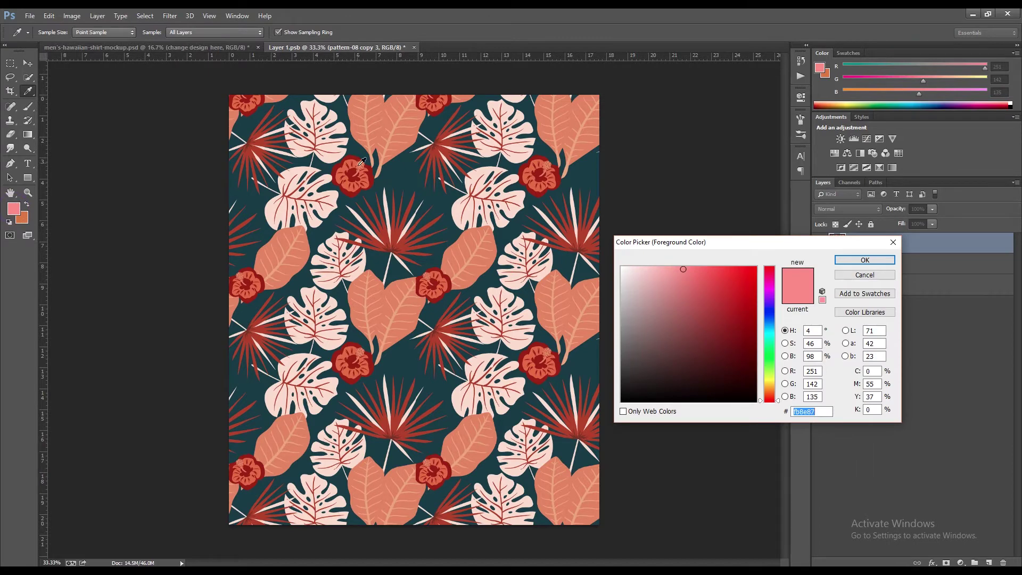
pyautogui.click(256, 143)
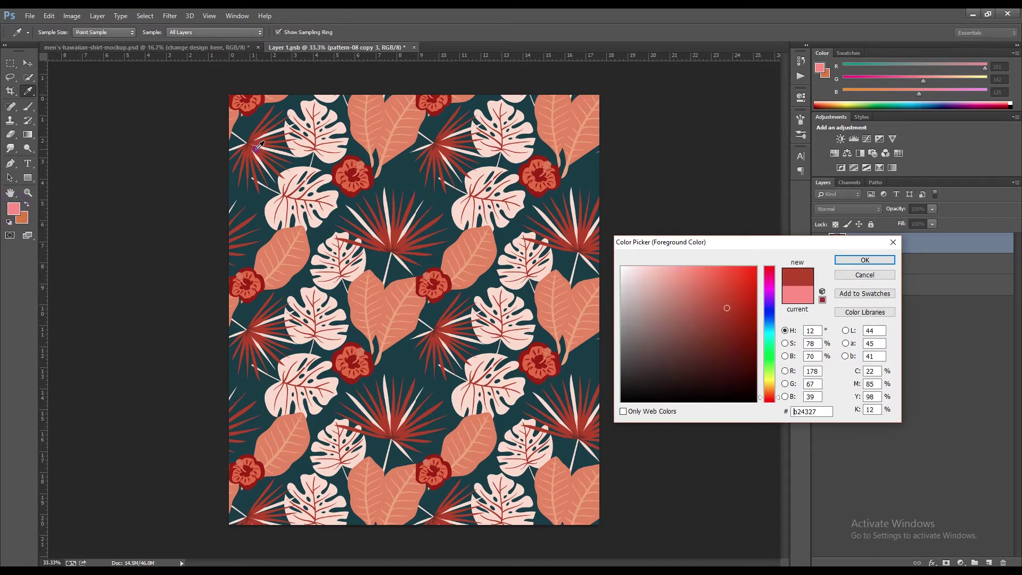
pyautogui.click(865, 260)
pyautogui.click(21, 218)
pyautogui.click(322, 232)
pyautogui.click(878, 260)
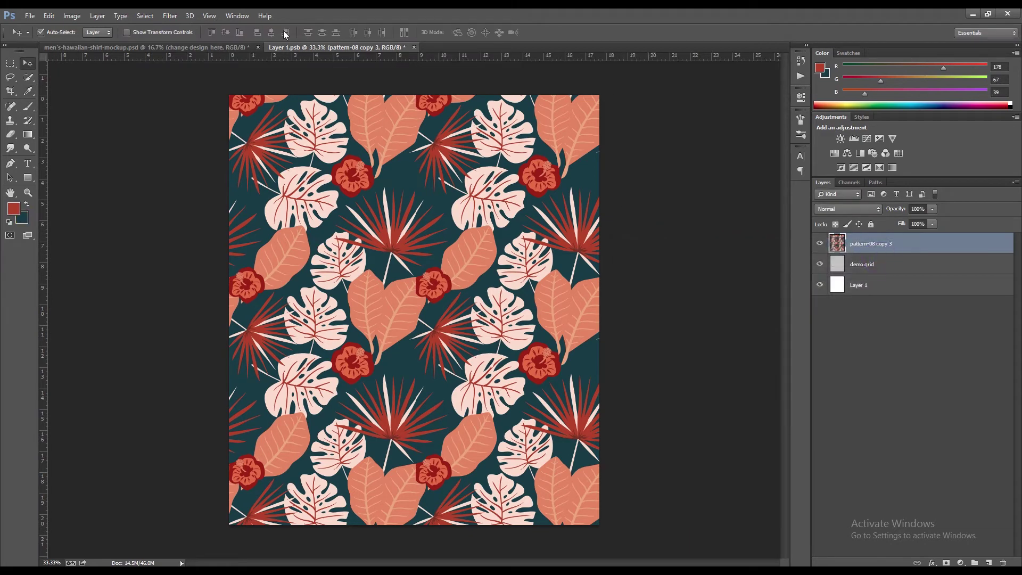
# Save the Layer 1.psb smart object and return to the mockup document
pyautogui.click(30, 15)
pyautogui.click(28, 136)
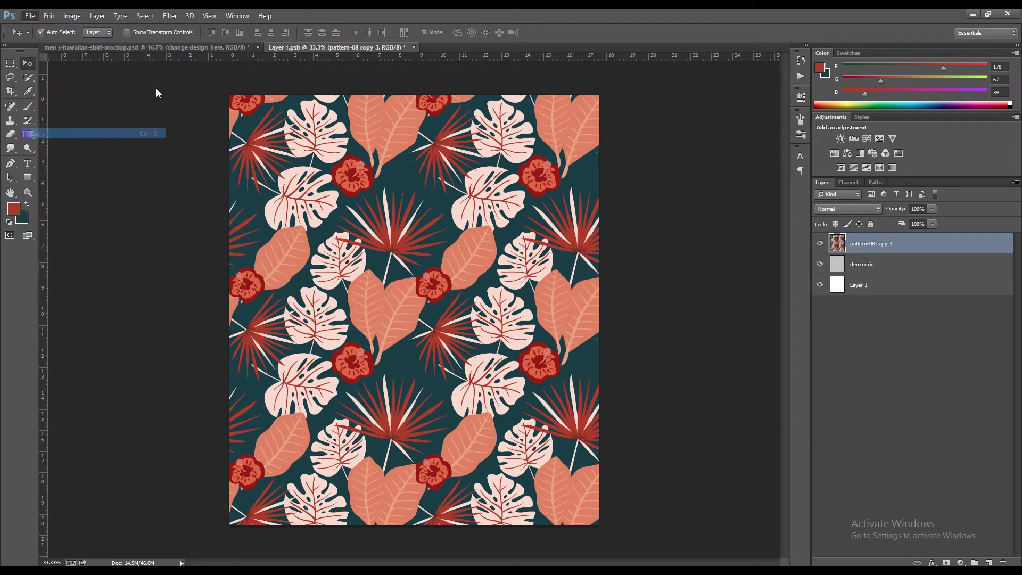
pyautogui.click(226, 46)
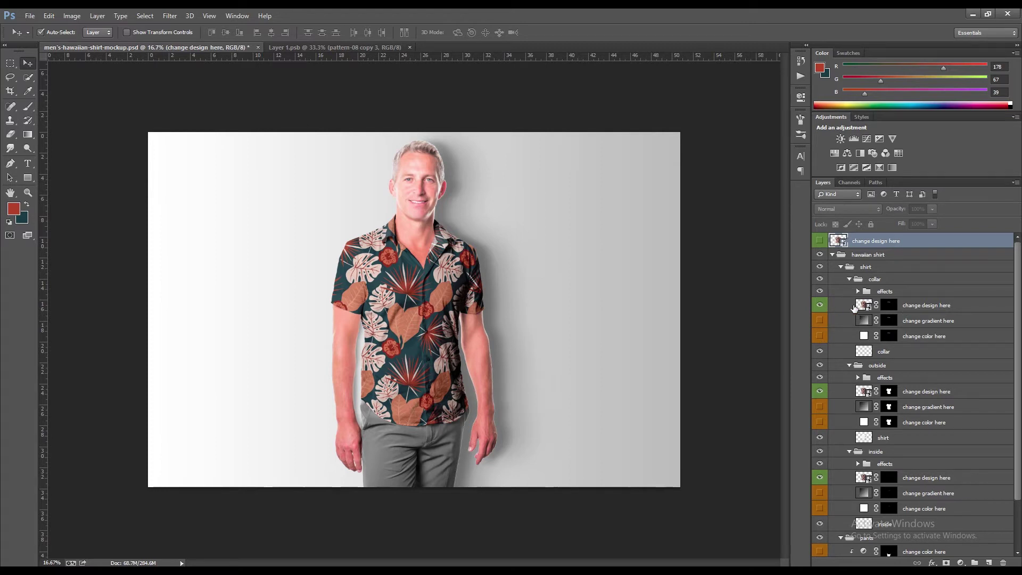
# Show the pants' "change color here" Hue/Saturation layer and set it to navy with hue 240, saturation 33 and lightness -61
pyautogui.scroll(-3, 859, 385)
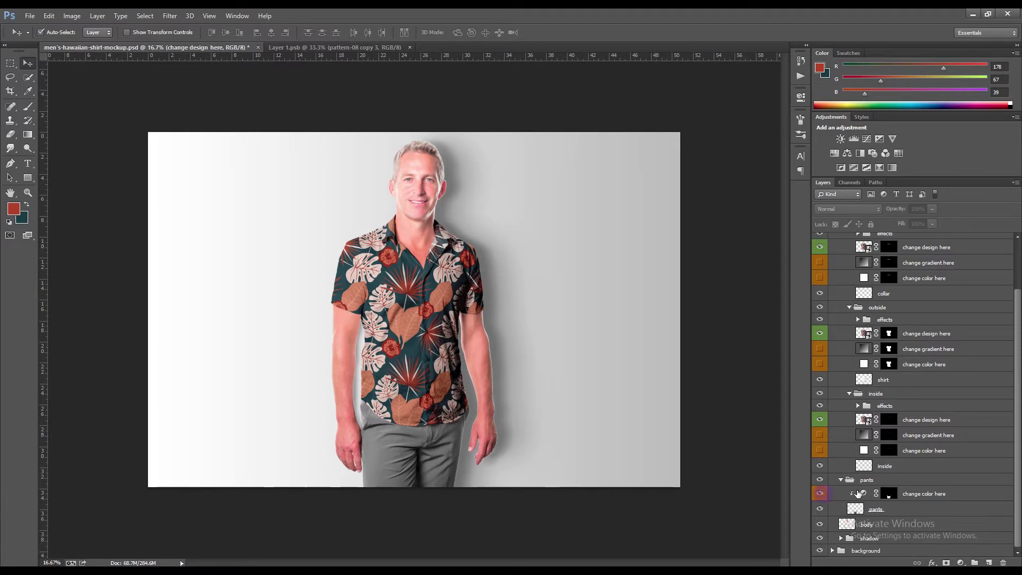
pyautogui.click(820, 493)
pyautogui.doubleClick(865, 494)
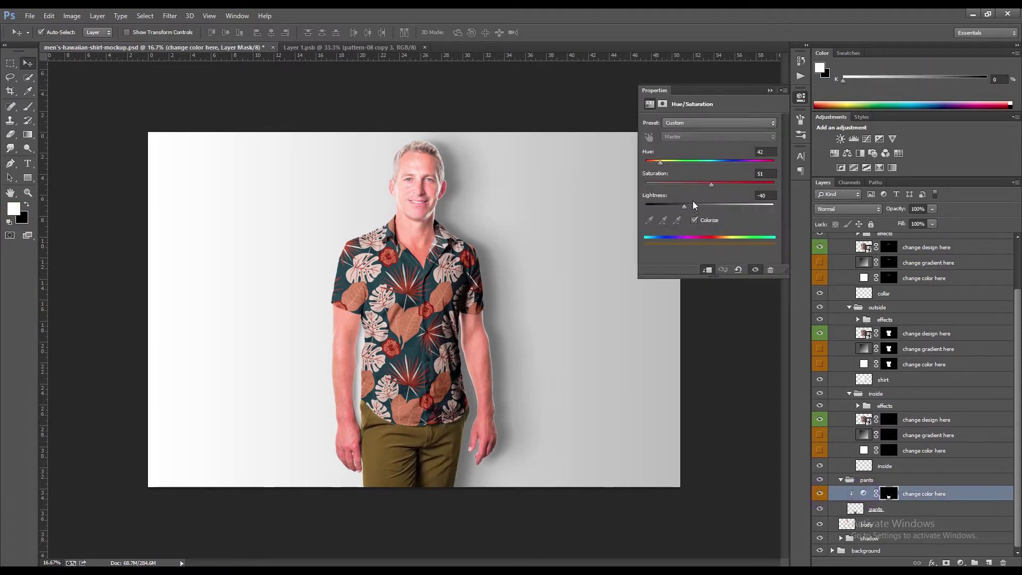
pyautogui.moveTo(661, 164); pyautogui.dragTo(728, 162)
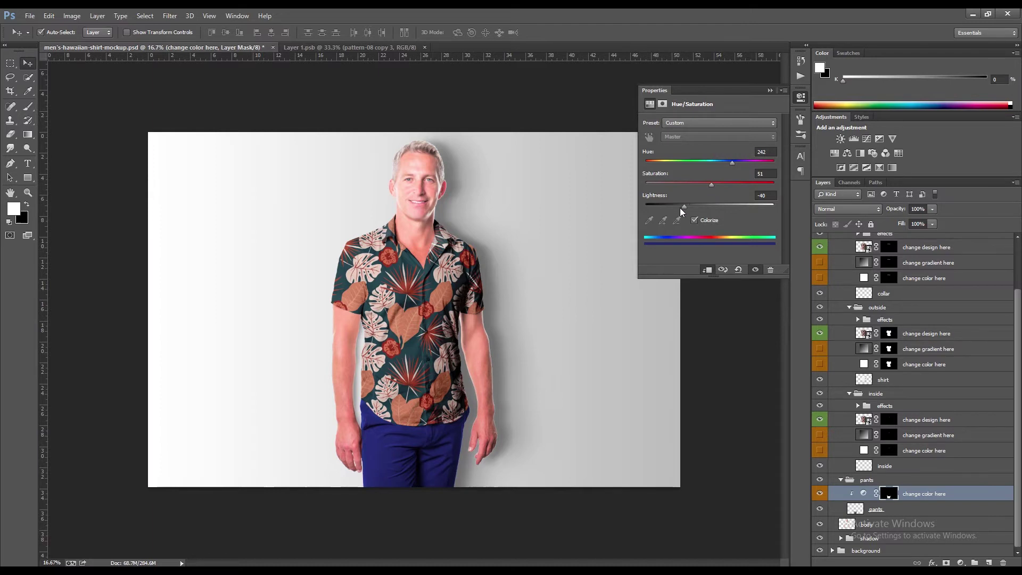
pyautogui.moveTo(680, 208); pyautogui.dragTo(685, 186)
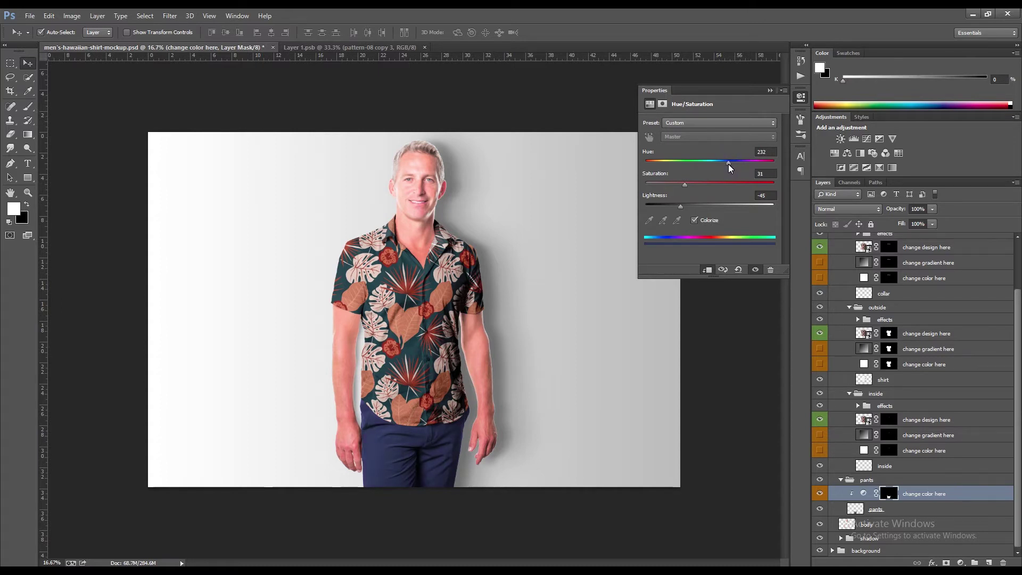
pyautogui.moveTo(678, 209); pyautogui.dragTo(667, 206)
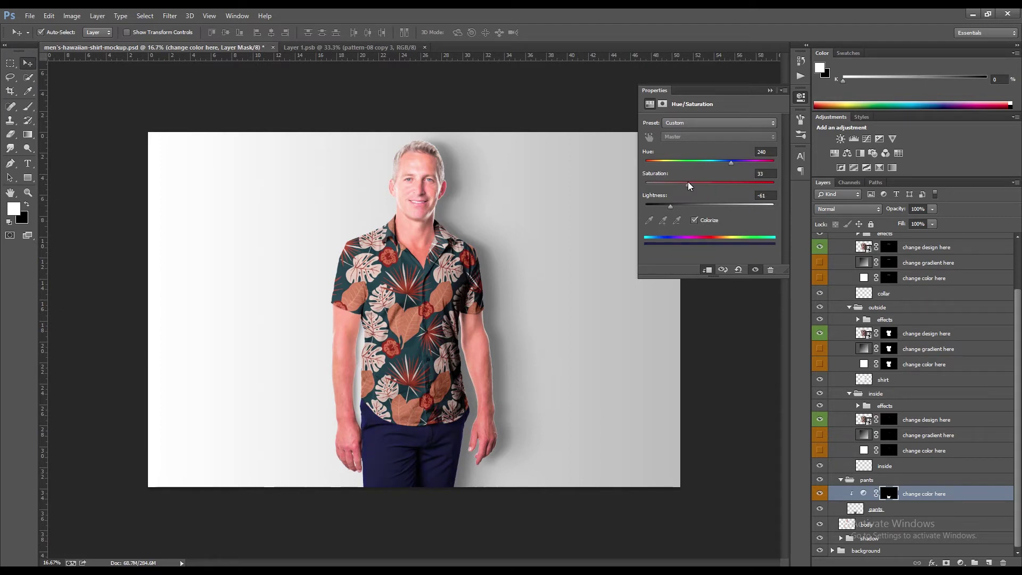
pyautogui.moveTo(670, 205)
pyautogui.mouseDown()
pyautogui.moveTo(683, 205)
pyautogui.moveTo(671, 206)
pyautogui.mouseUp()
# Recolor the pants maroon with hue 4, saturation 48 and lightness -53, and save the mockup
pyautogui.moveTo(730, 162); pyautogui.dragTo(642, 165)
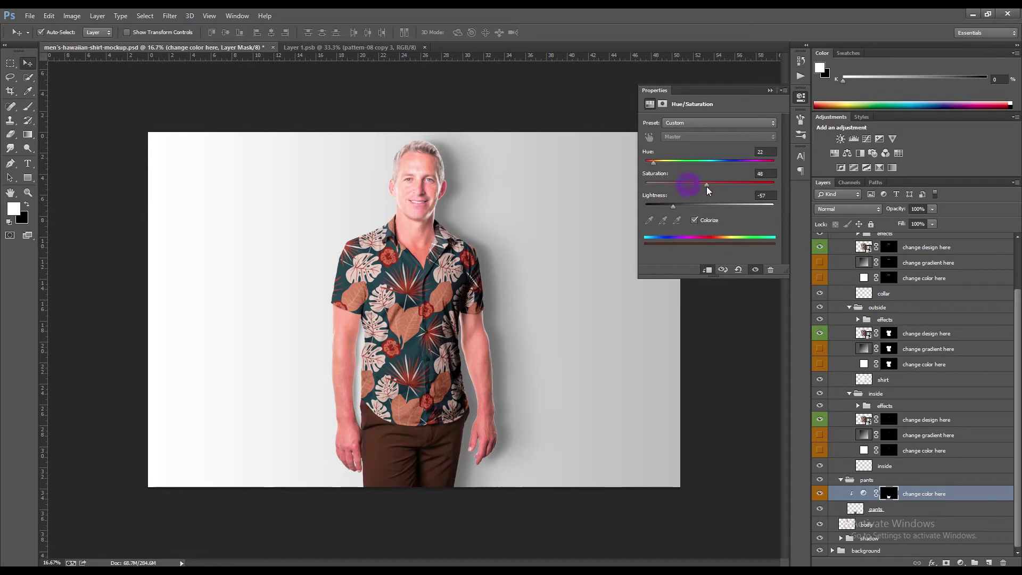
pyautogui.moveTo(652, 163); pyautogui.dragTo(648, 163)
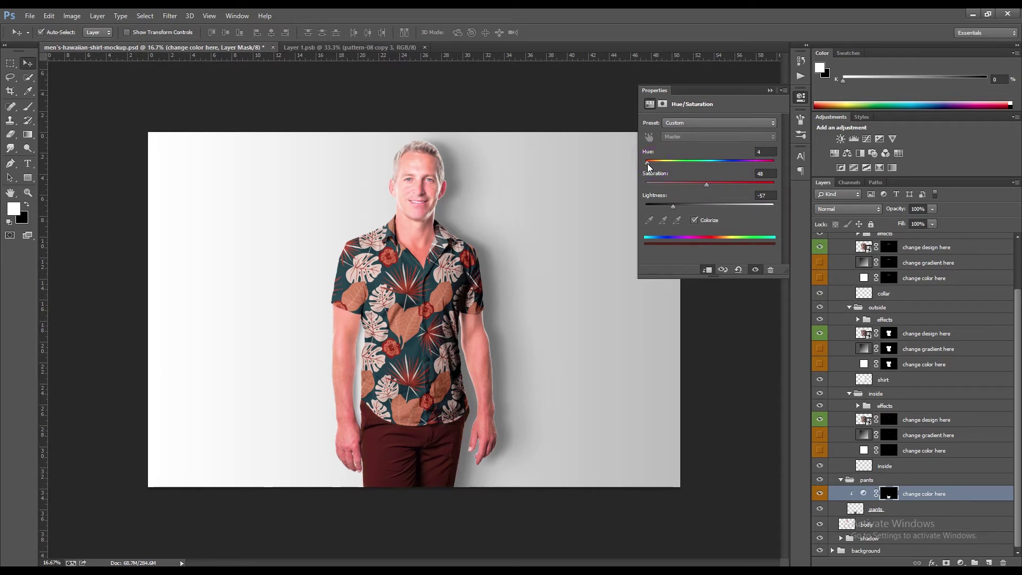
pyautogui.moveTo(674, 210); pyautogui.dragTo(675, 207)
pyautogui.click(30, 17)
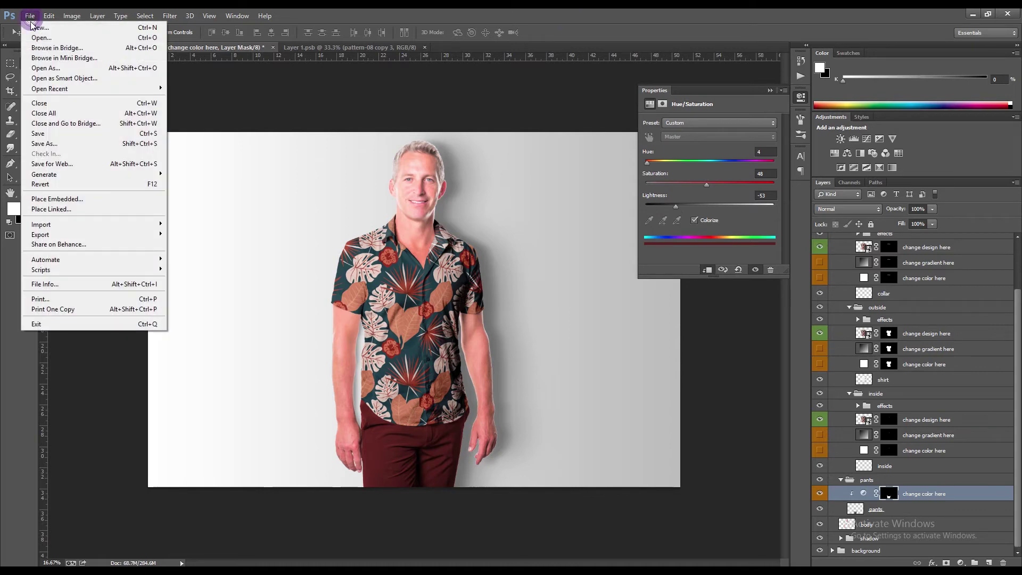
pyautogui.click(37, 134)
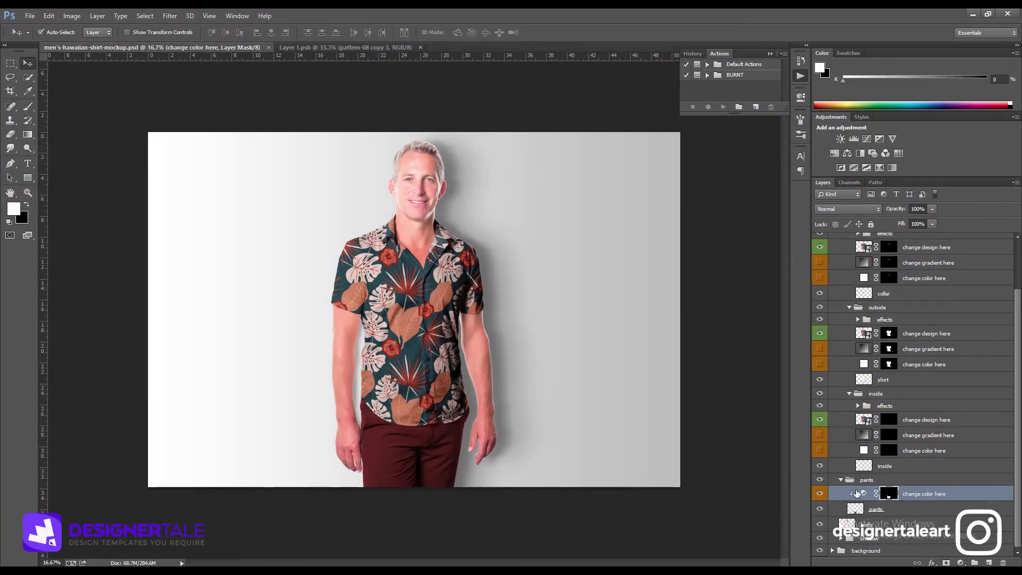
# Hide the "change design here" layers of the inside, outside and collar groups and show their "change gradient here" layers instead
pyautogui.click(820, 420)
pyautogui.click(820, 435)
pyautogui.click(820, 335)
pyautogui.click(820, 348)
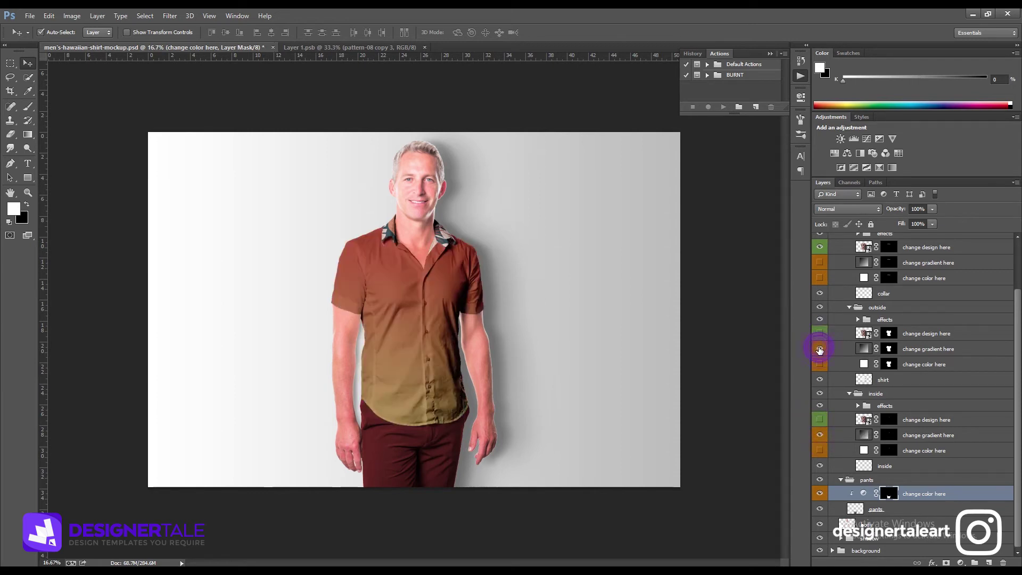
pyautogui.click(820, 247)
pyautogui.click(820, 263)
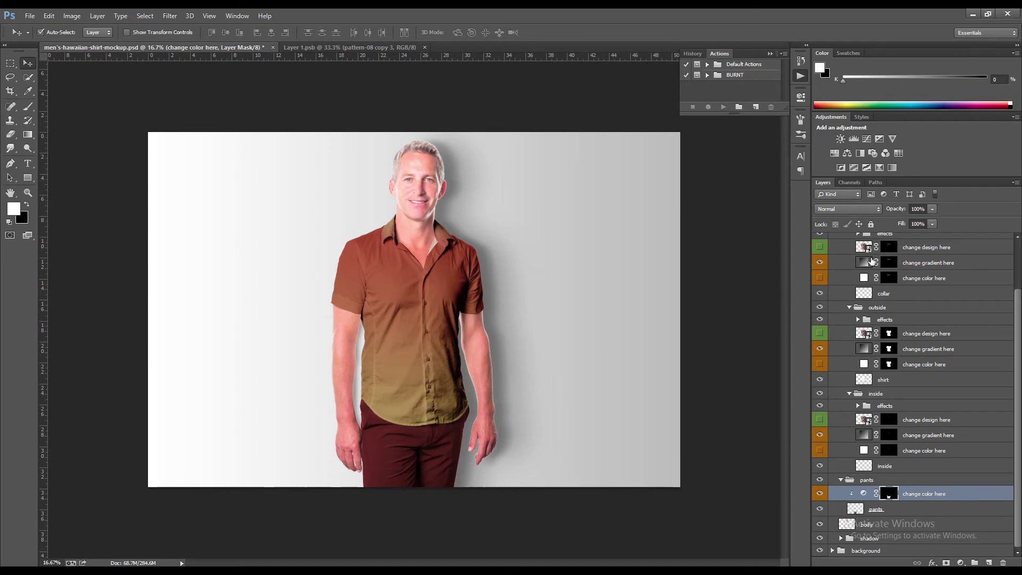
# Change the collar's gradient fill to the Foreground to Background preset running from red to dark teal
pyautogui.click(864, 263)
pyautogui.doubleClick(864, 263)
pyautogui.click(665, 177)
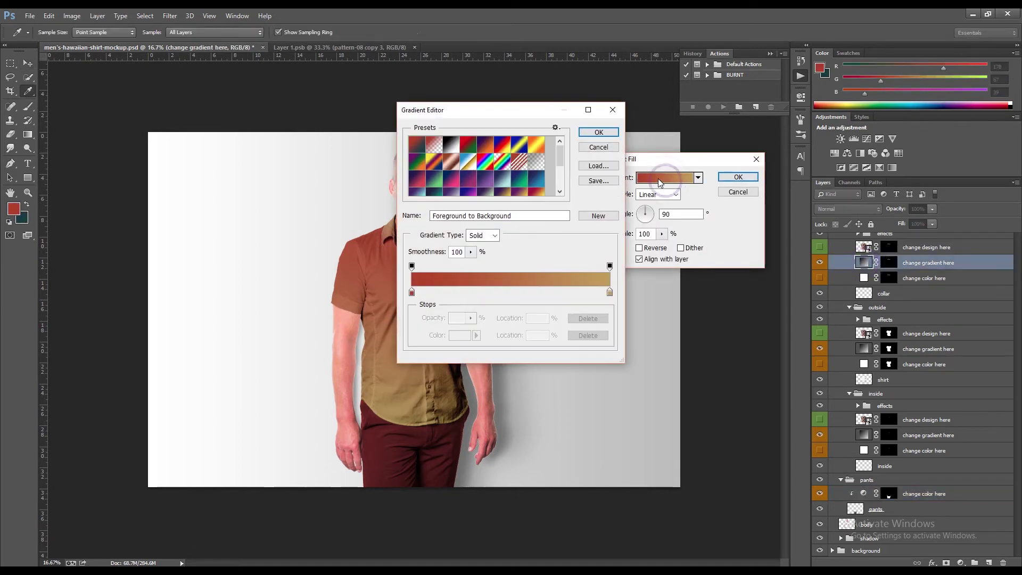
pyautogui.click(415, 154)
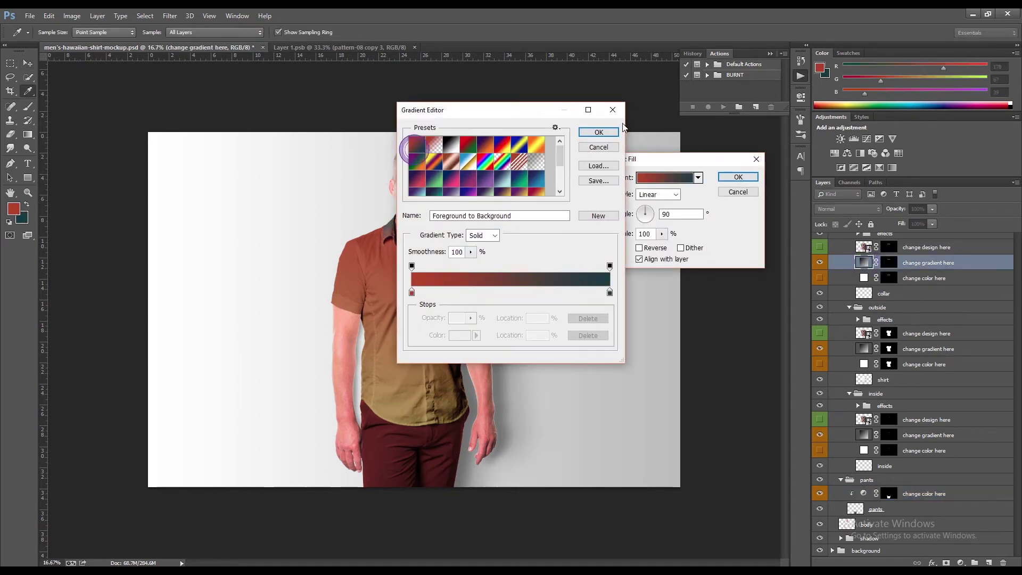
pyautogui.click(598, 132)
pyautogui.click(739, 177)
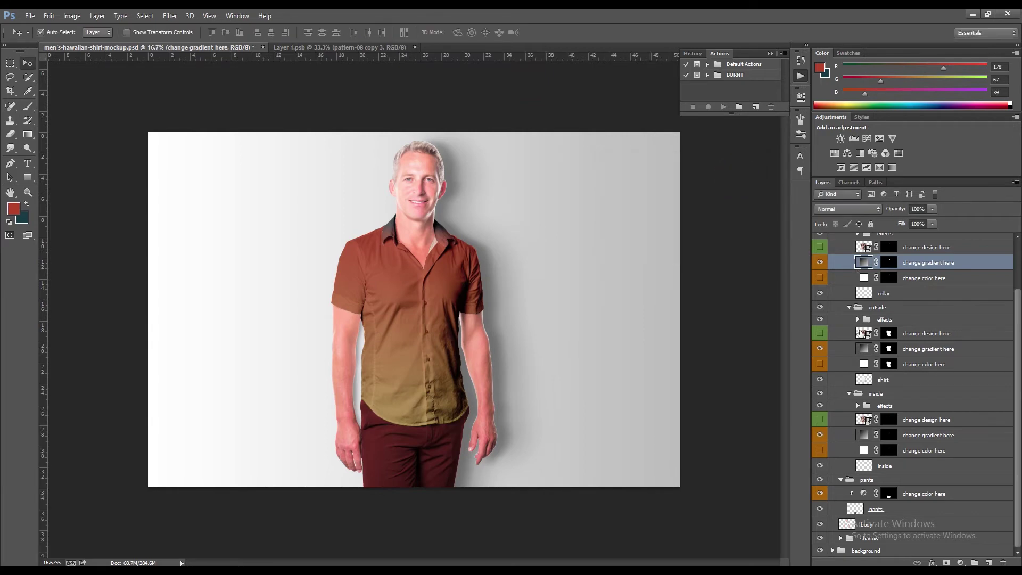
# Apply the red-to-teal Foreground to Background preset to the outside group's gradient fill and turn off Reverse
pyautogui.doubleClick(864, 349)
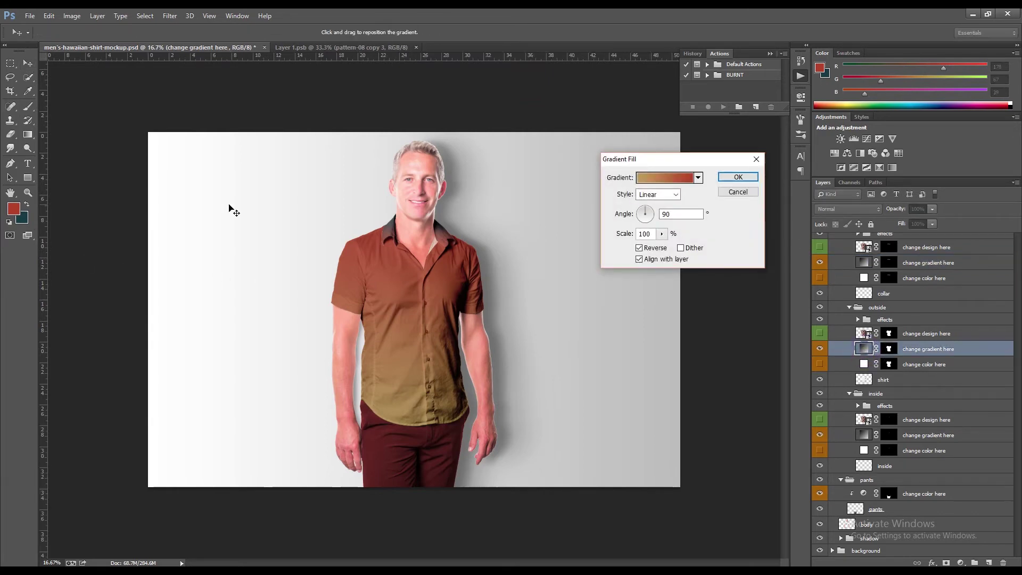
pyautogui.click(666, 177)
pyautogui.click(416, 145)
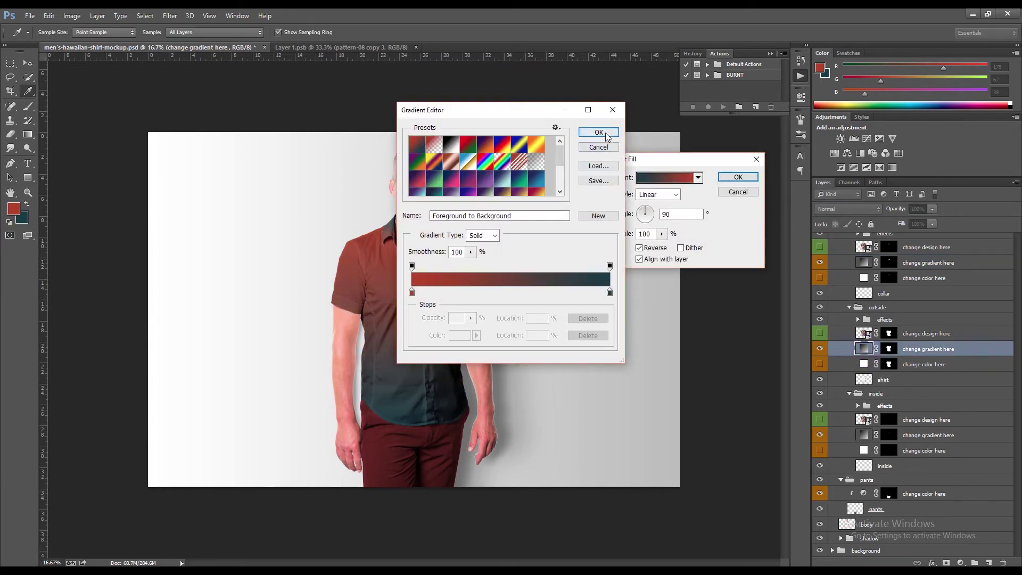
pyautogui.click(599, 132)
pyautogui.click(640, 248)
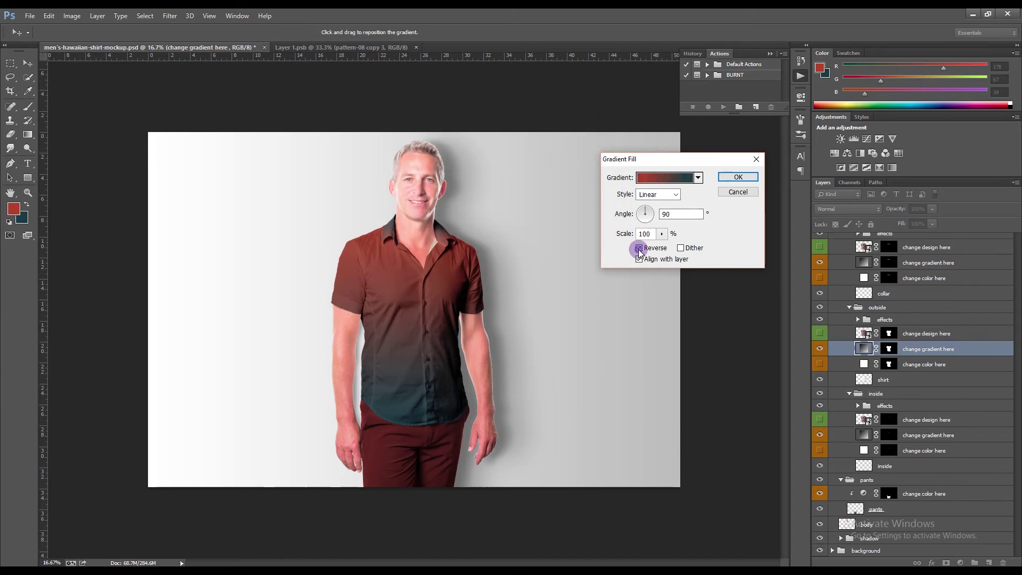
pyautogui.click(737, 177)
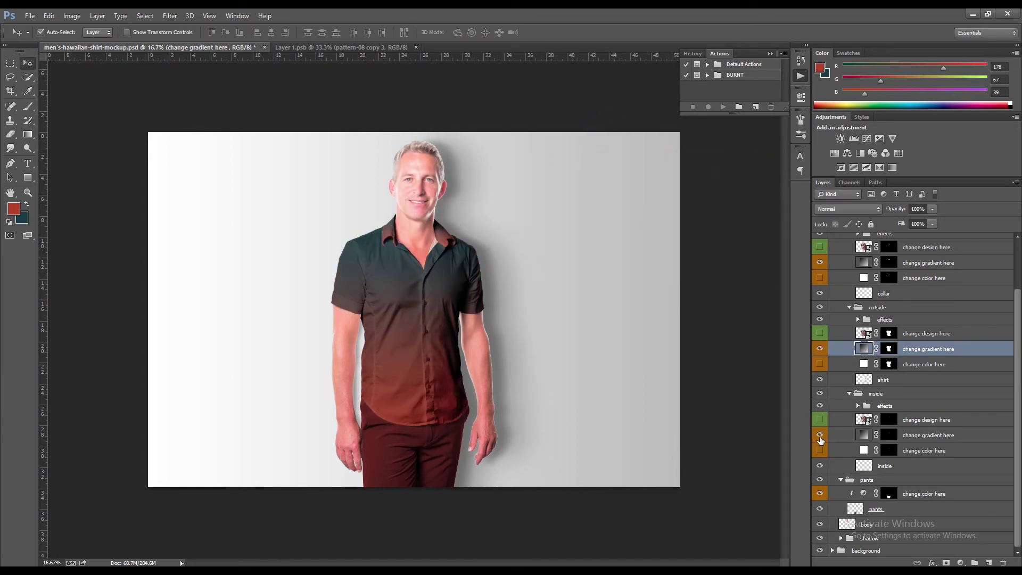
# Give the inside group's gradient fill the same Foreground to Background preset with Reverse turned off
pyautogui.doubleClick(863, 435)
pyautogui.click(660, 179)
pyautogui.click(418, 145)
pyautogui.click(597, 133)
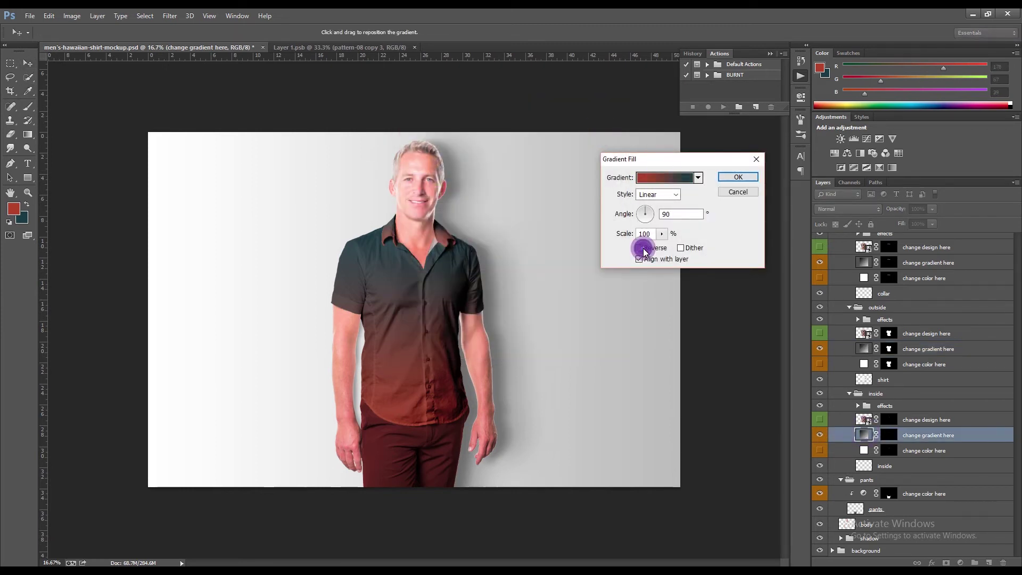
pyautogui.click(731, 177)
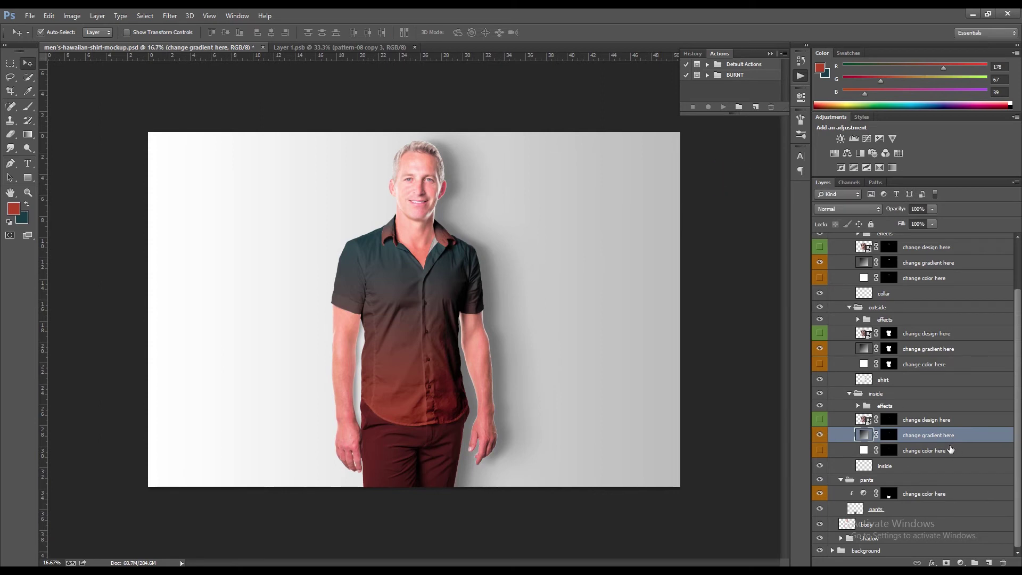
# Recolor the pants dark navy with hue 229, saturation 20 and lightness -64, and save the mockup
pyautogui.doubleClick(864, 493)
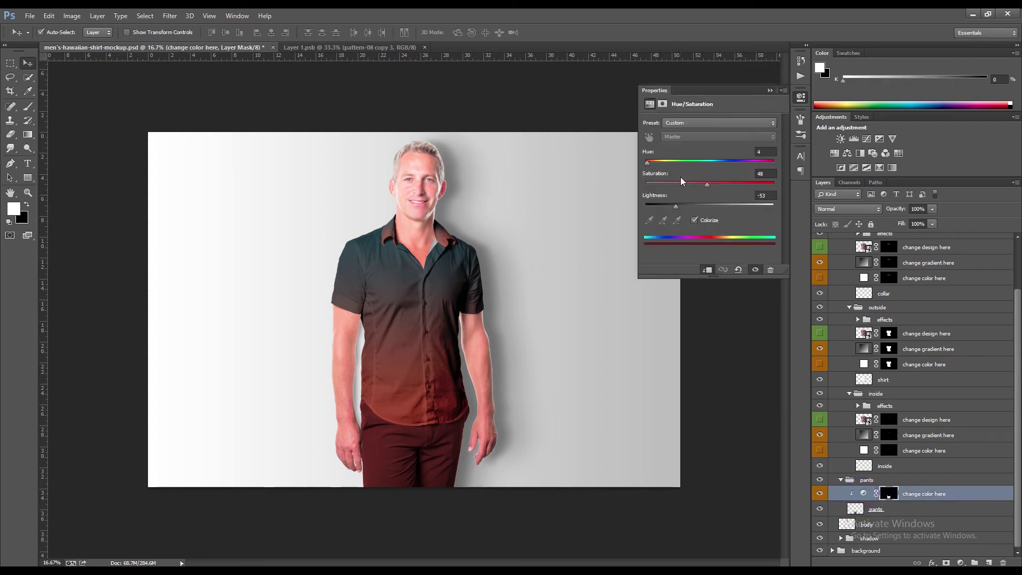
pyautogui.moveTo(649, 165); pyautogui.dragTo(721, 164)
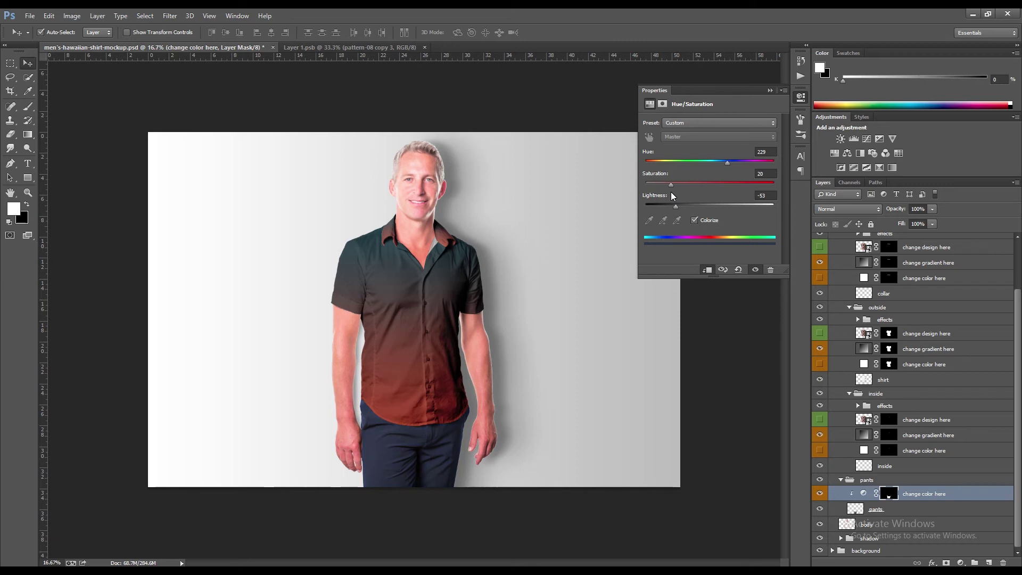
pyautogui.moveTo(676, 207); pyautogui.dragTo(667, 209)
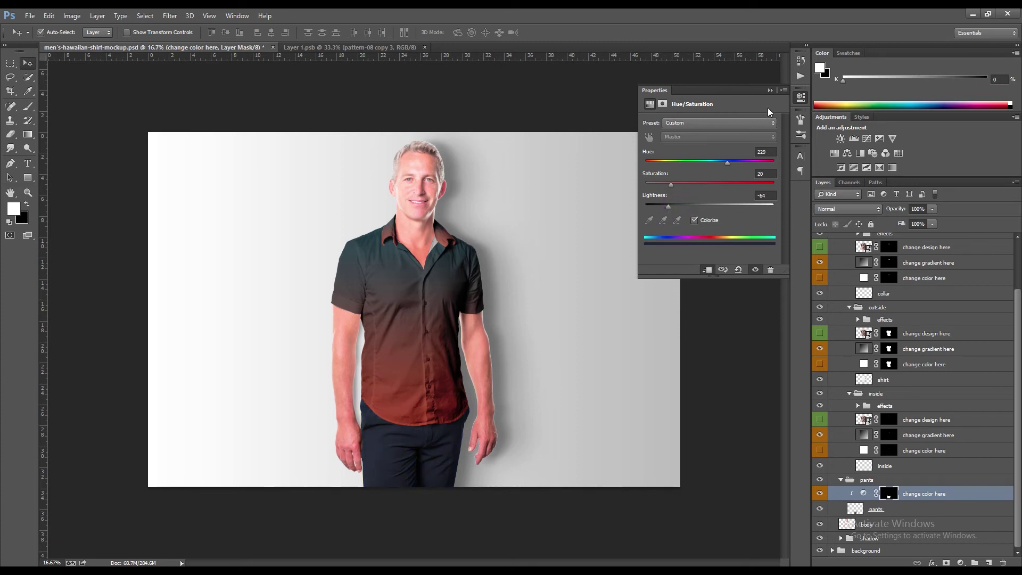
pyautogui.click(770, 91)
pyautogui.click(32, 15)
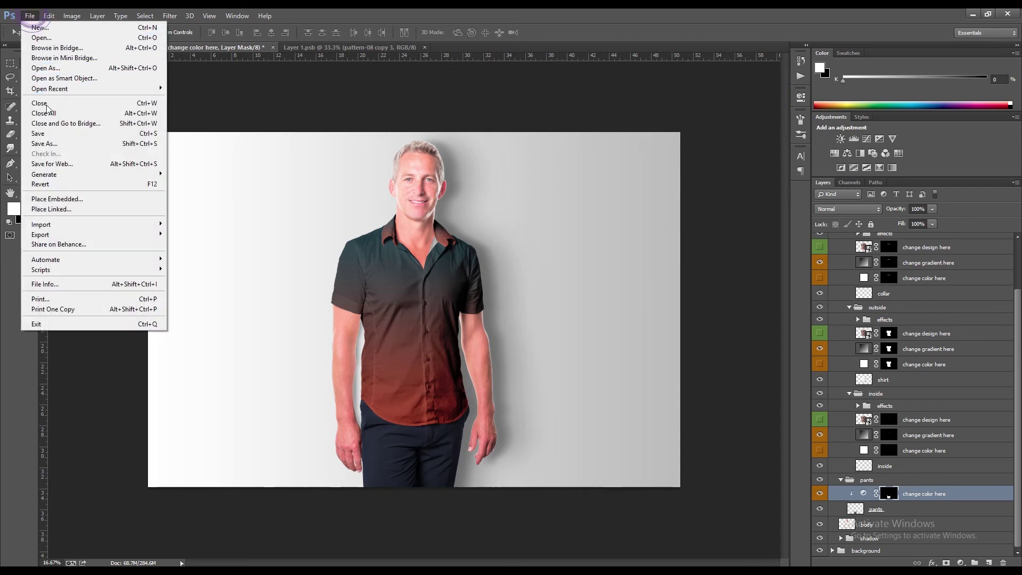
pyautogui.click(53, 134)
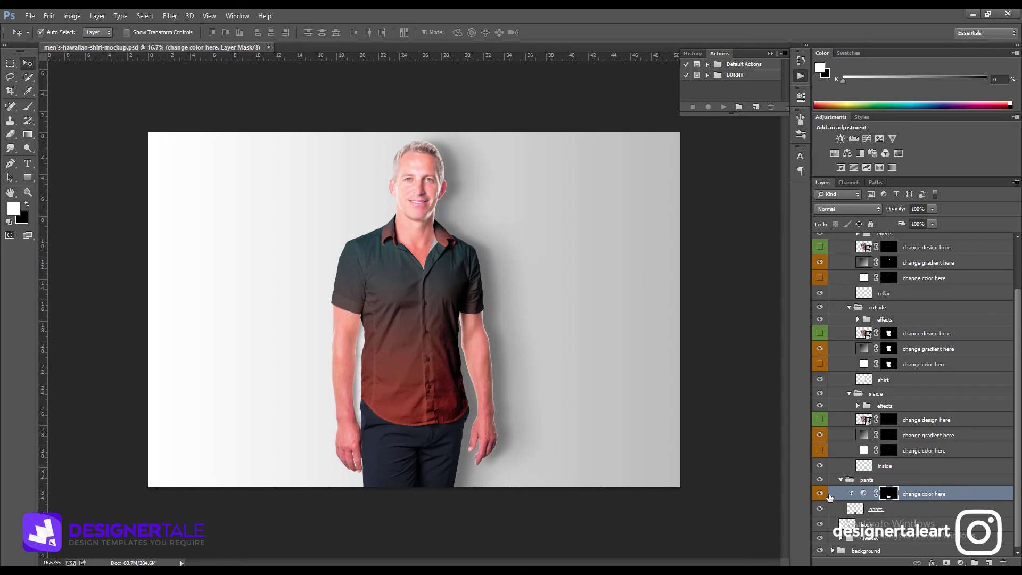
# Hide the "change gradient here" layers of the inside, outside and collar groups and show their "change color here" layers instead
pyautogui.click(820, 435)
pyautogui.click(820, 450)
pyautogui.click(820, 349)
pyautogui.click(820, 364)
pyautogui.click(820, 263)
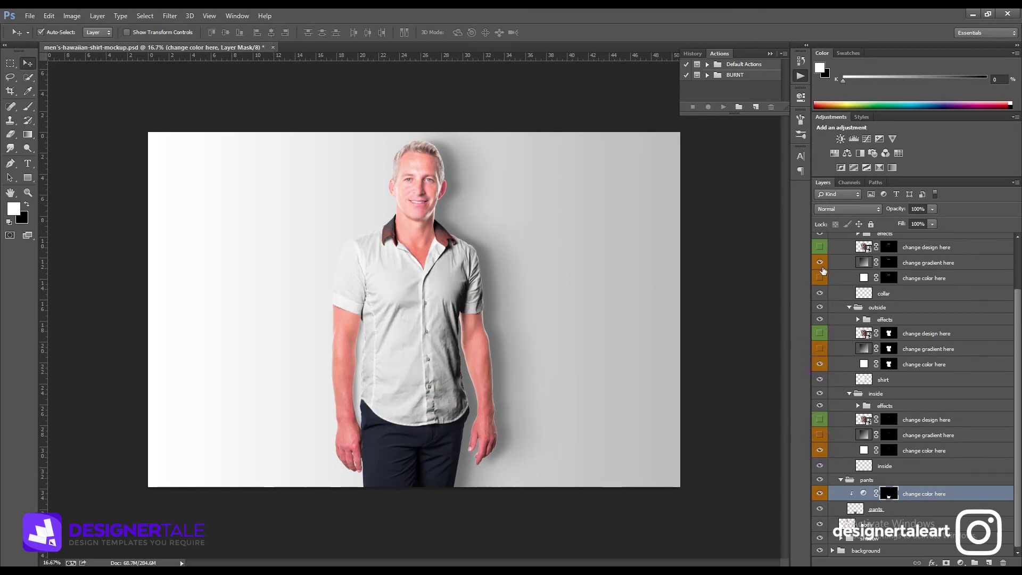
pyautogui.click(820, 278)
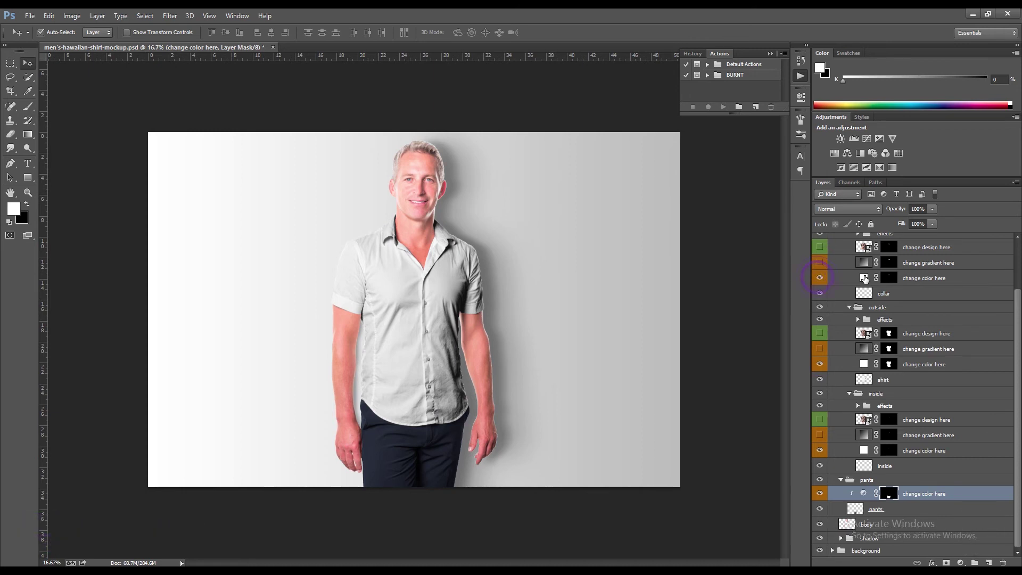
# Set the collar's solid color fill to the dark teal background color #193b47
pyautogui.doubleClick(865, 278)
pyautogui.click(404, 452)
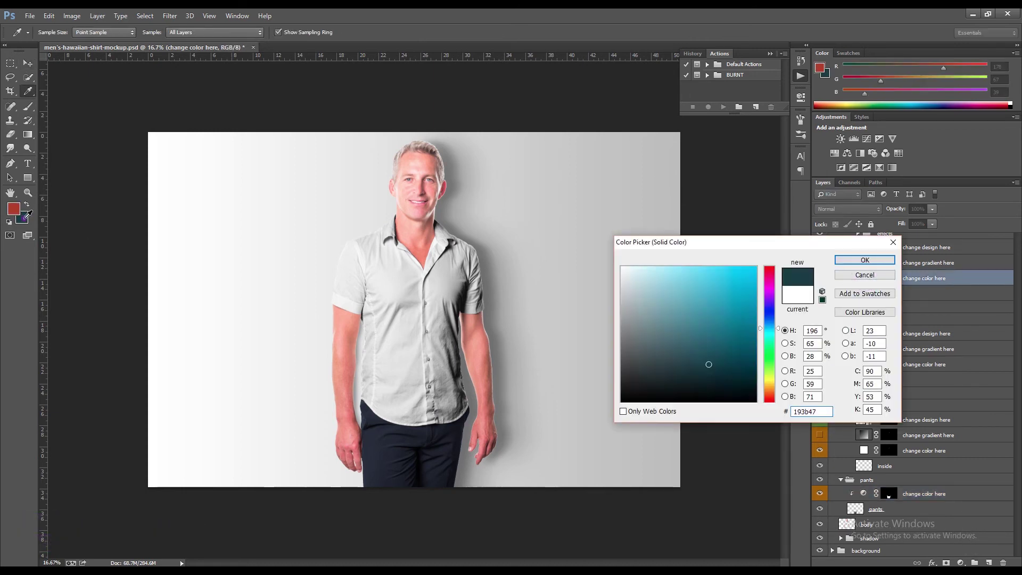
pyautogui.click(863, 260)
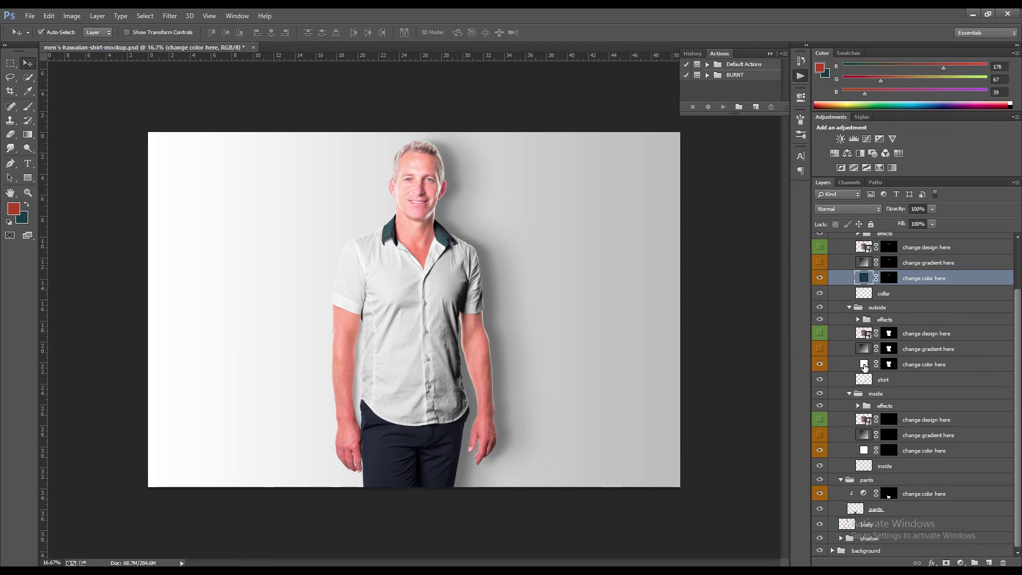
# Change the collar's solid color fill to the red foreground color #b24327
pyautogui.doubleClick(865, 277)
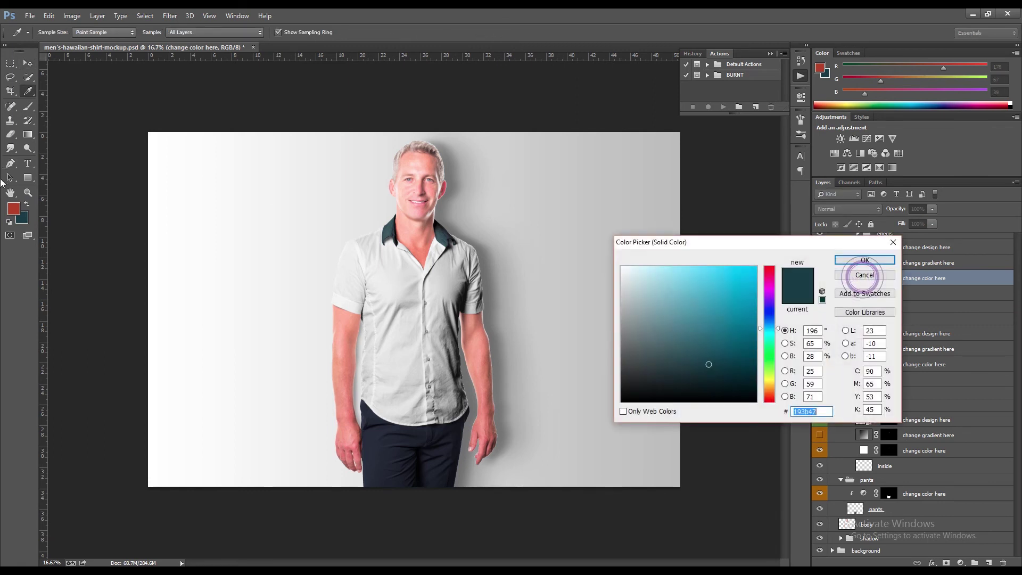
pyautogui.click(13, 208)
pyautogui.click(857, 260)
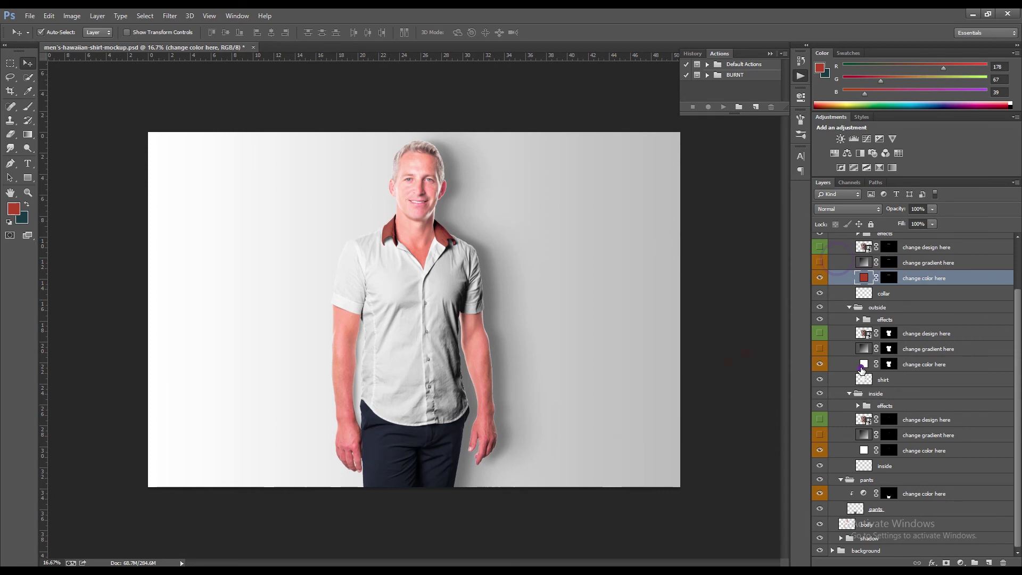
# Set the solid color fills of the outside and inside shirt groups to the same red, #b24327
pyautogui.doubleClick(864, 364)
pyautogui.click(14, 209)
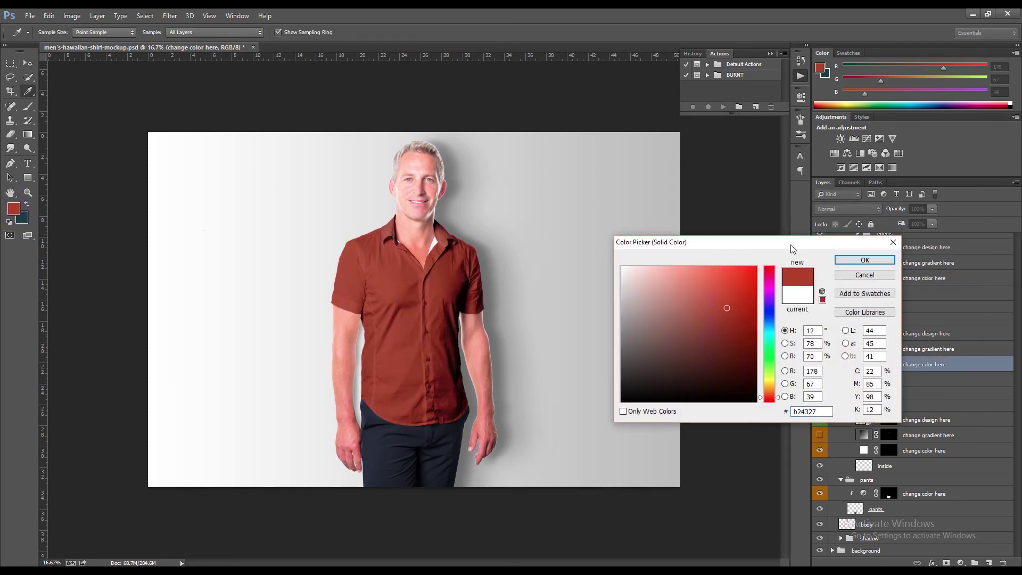
pyautogui.click(852, 259)
pyautogui.doubleClick(863, 452)
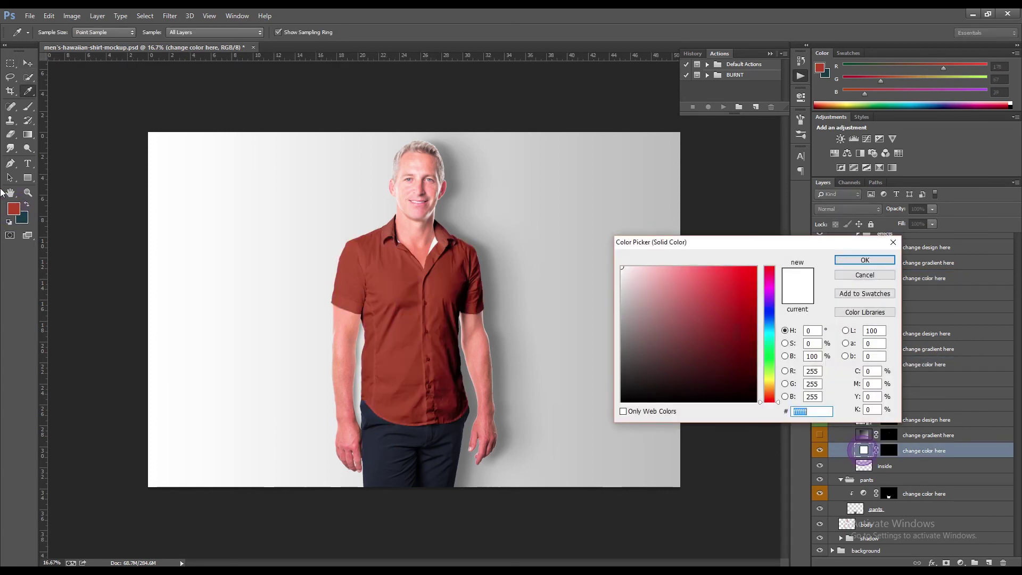
pyautogui.click(14, 209)
pyautogui.click(847, 260)
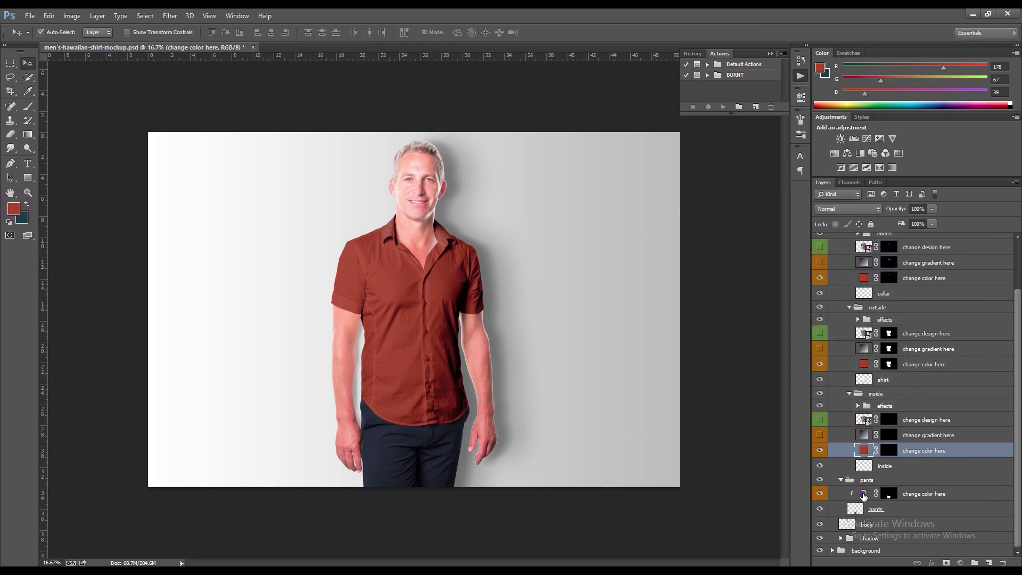
# Lighten the pants by setting their Hue/Saturation lightness to -44, and save the mockup
pyautogui.click(864, 494)
pyautogui.doubleClick(864, 494)
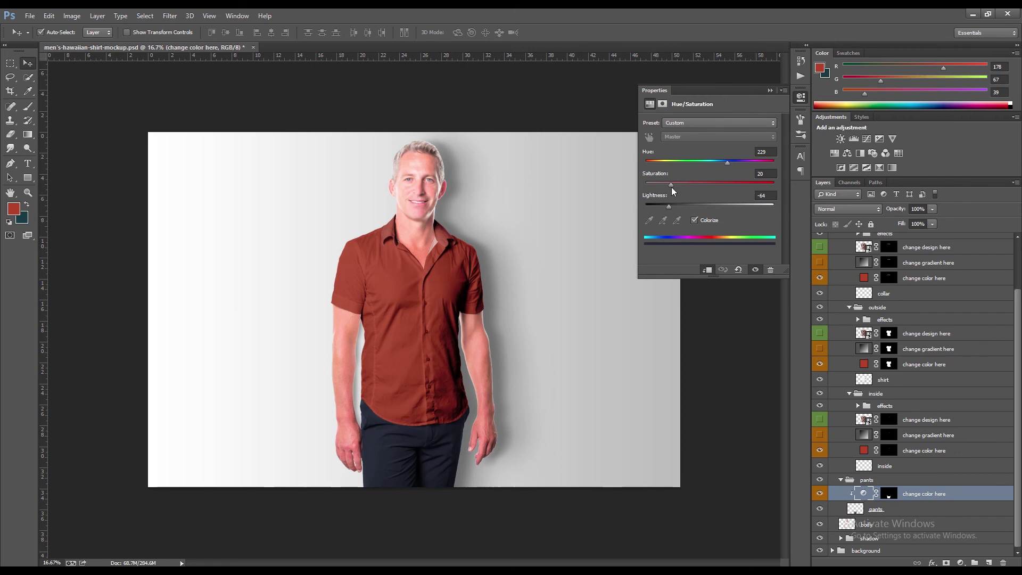
pyautogui.moveTo(670, 211); pyautogui.dragTo(684, 211)
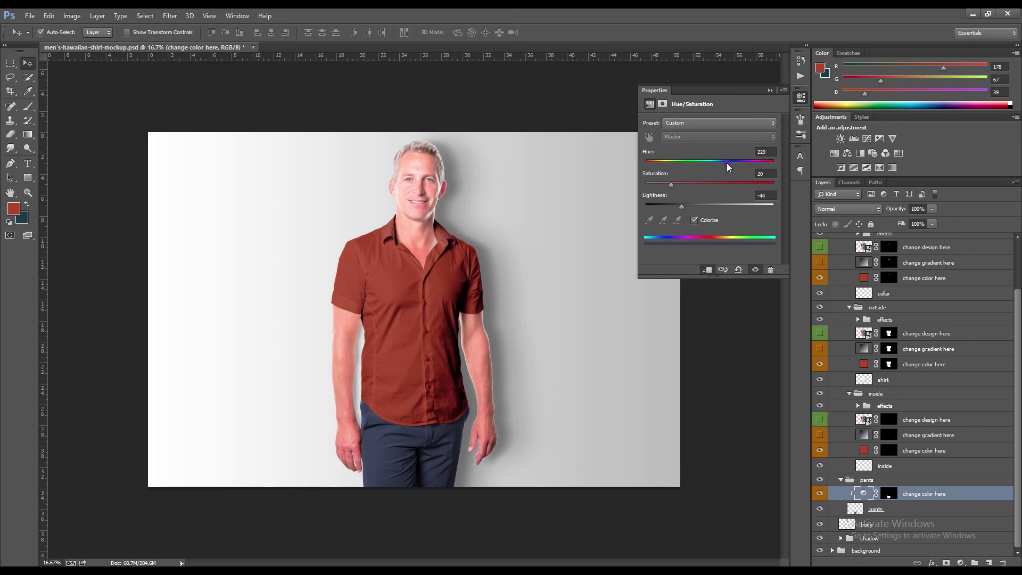
pyautogui.click(768, 93)
pyautogui.click(22, 16)
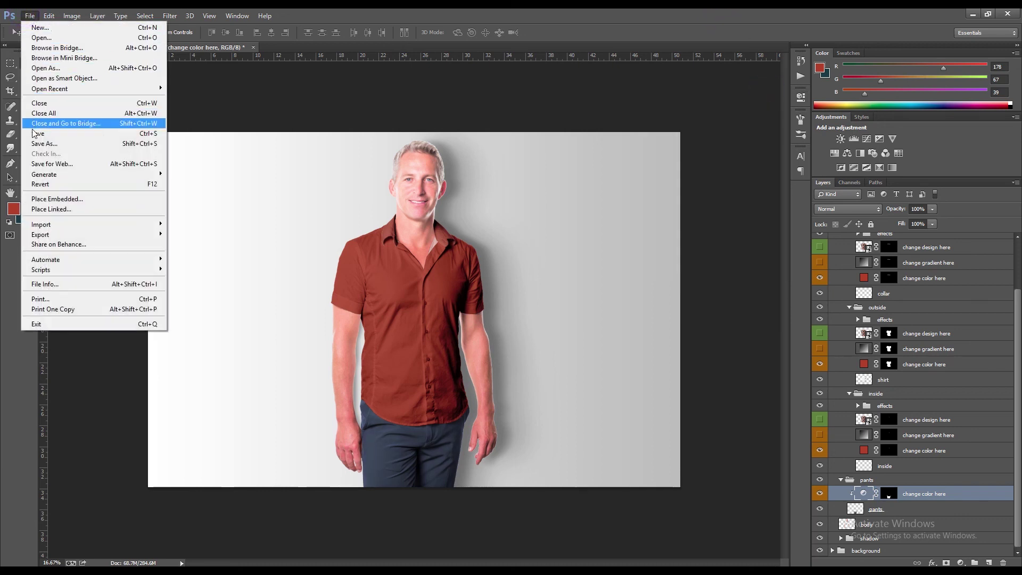
pyautogui.click(58, 133)
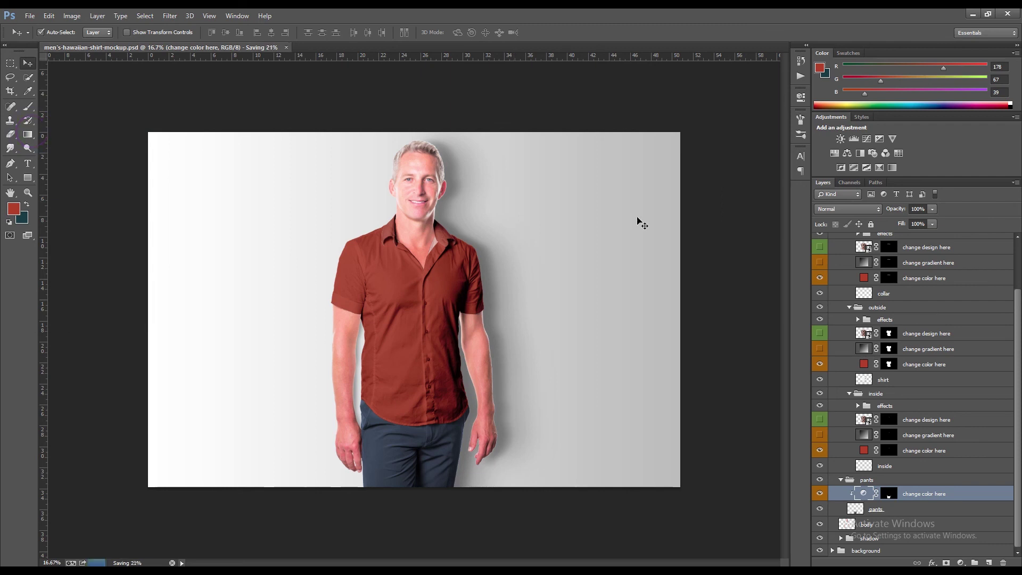
# Collapse the collar, outside, inside, pants, shirt and hawaiian shirt layer groups, and save the mockup
pyautogui.scroll(2, 959, 355)
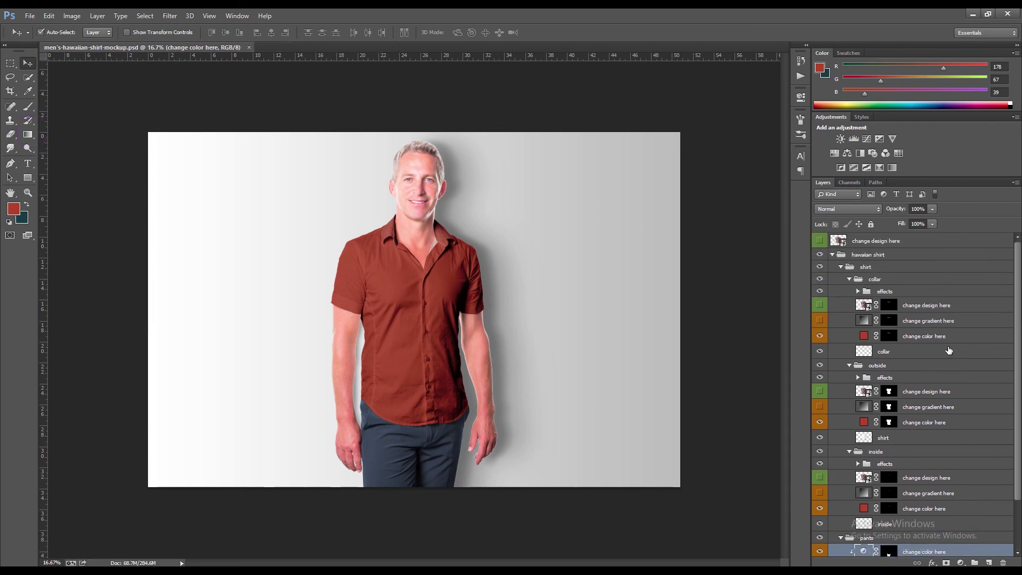
pyautogui.click(850, 279)
pyautogui.click(850, 291)
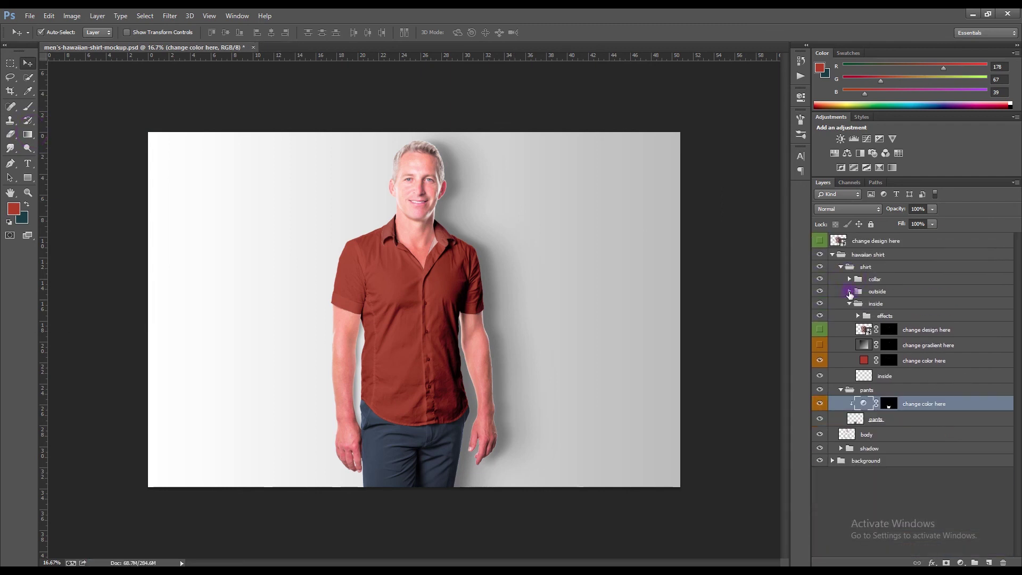
pyautogui.click(849, 304)
pyautogui.click(841, 316)
pyautogui.click(841, 267)
pyautogui.click(833, 254)
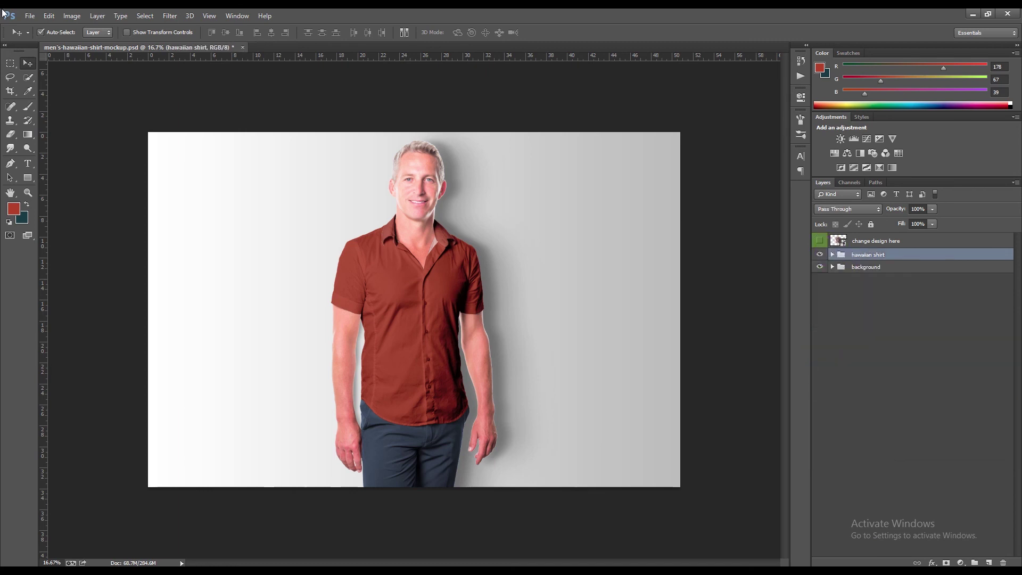
pyautogui.click(30, 15)
pyautogui.click(53, 134)
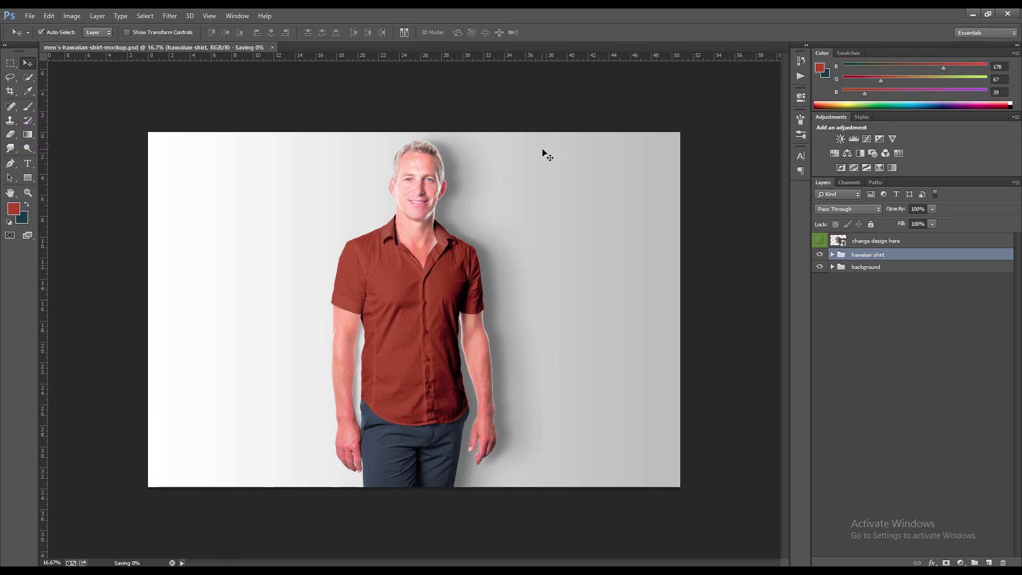